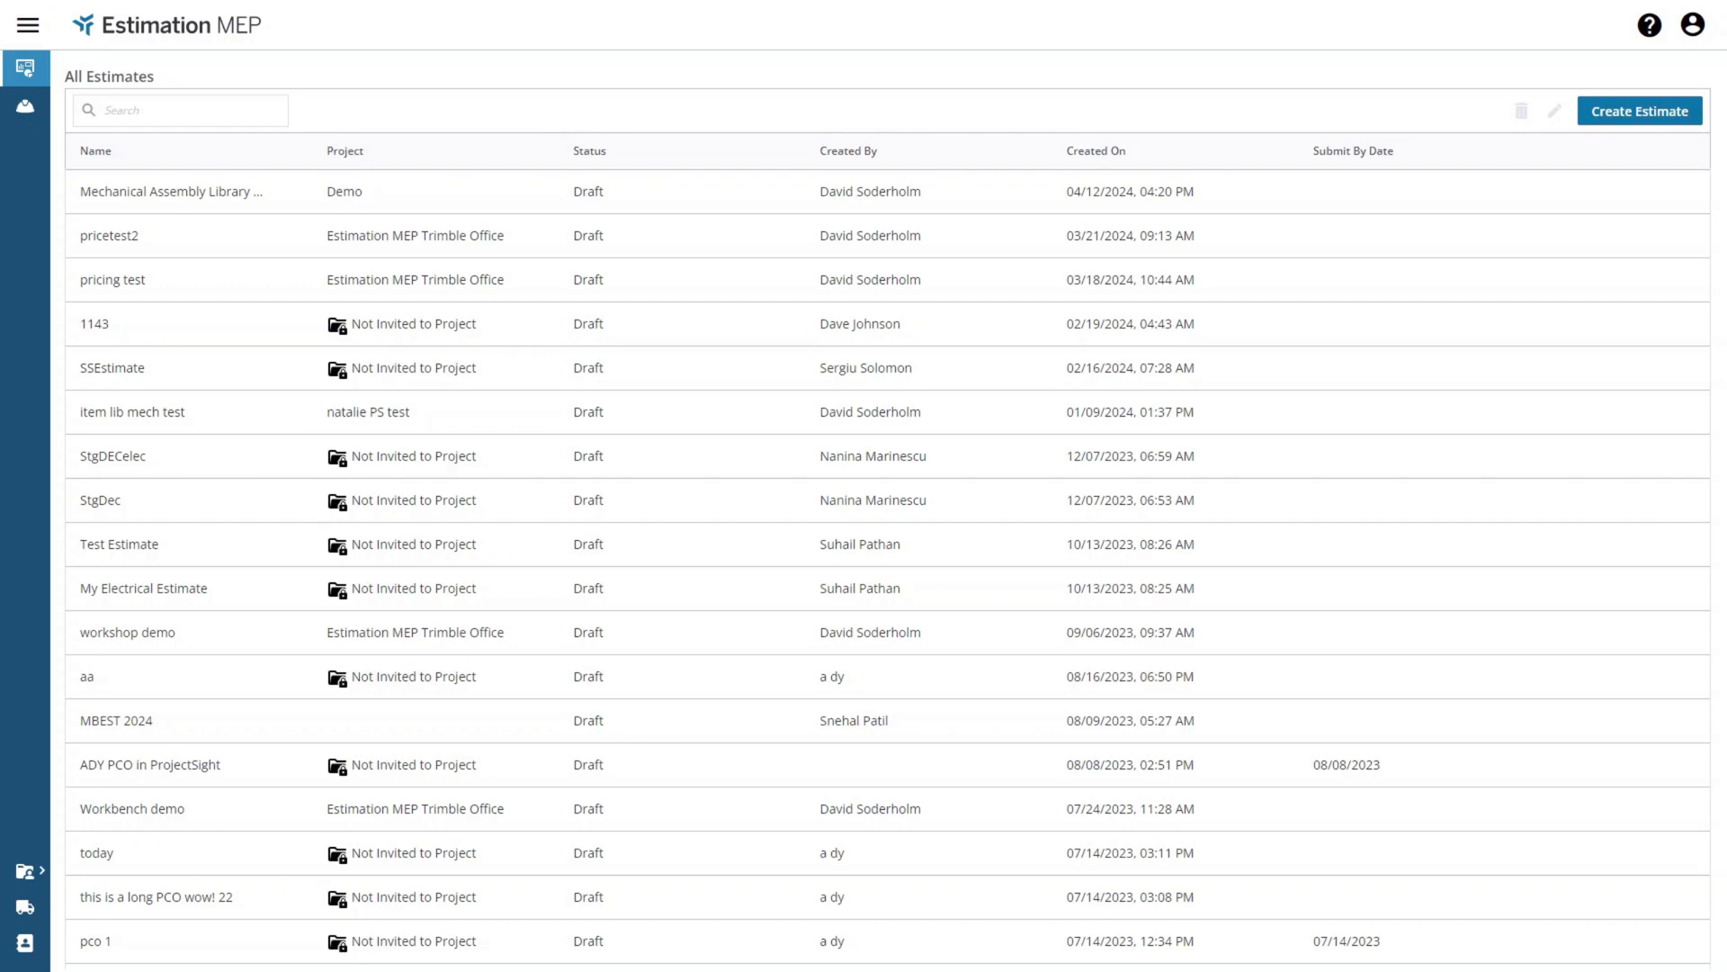
Step: Open the My Content menu to show Item Library, Favorites Lists and Assembly Library
click(26, 873)
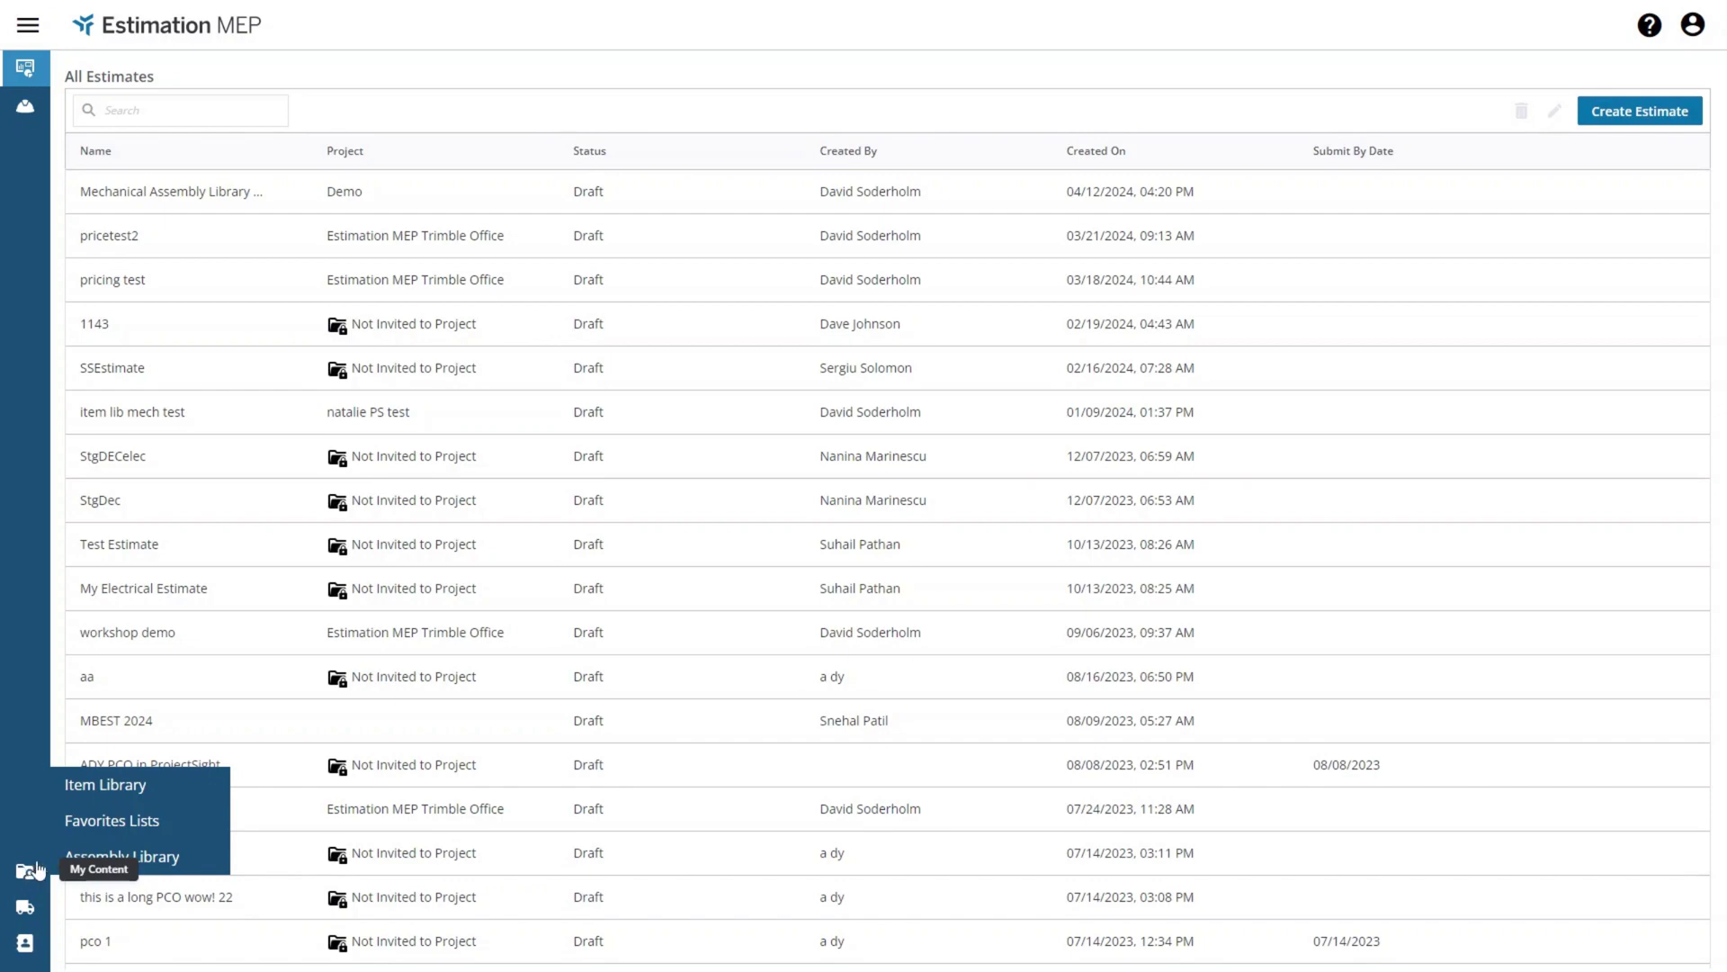
Step: Open the Assembly Library's Mechanical folders and select the empty Floor folder
click(155, 862)
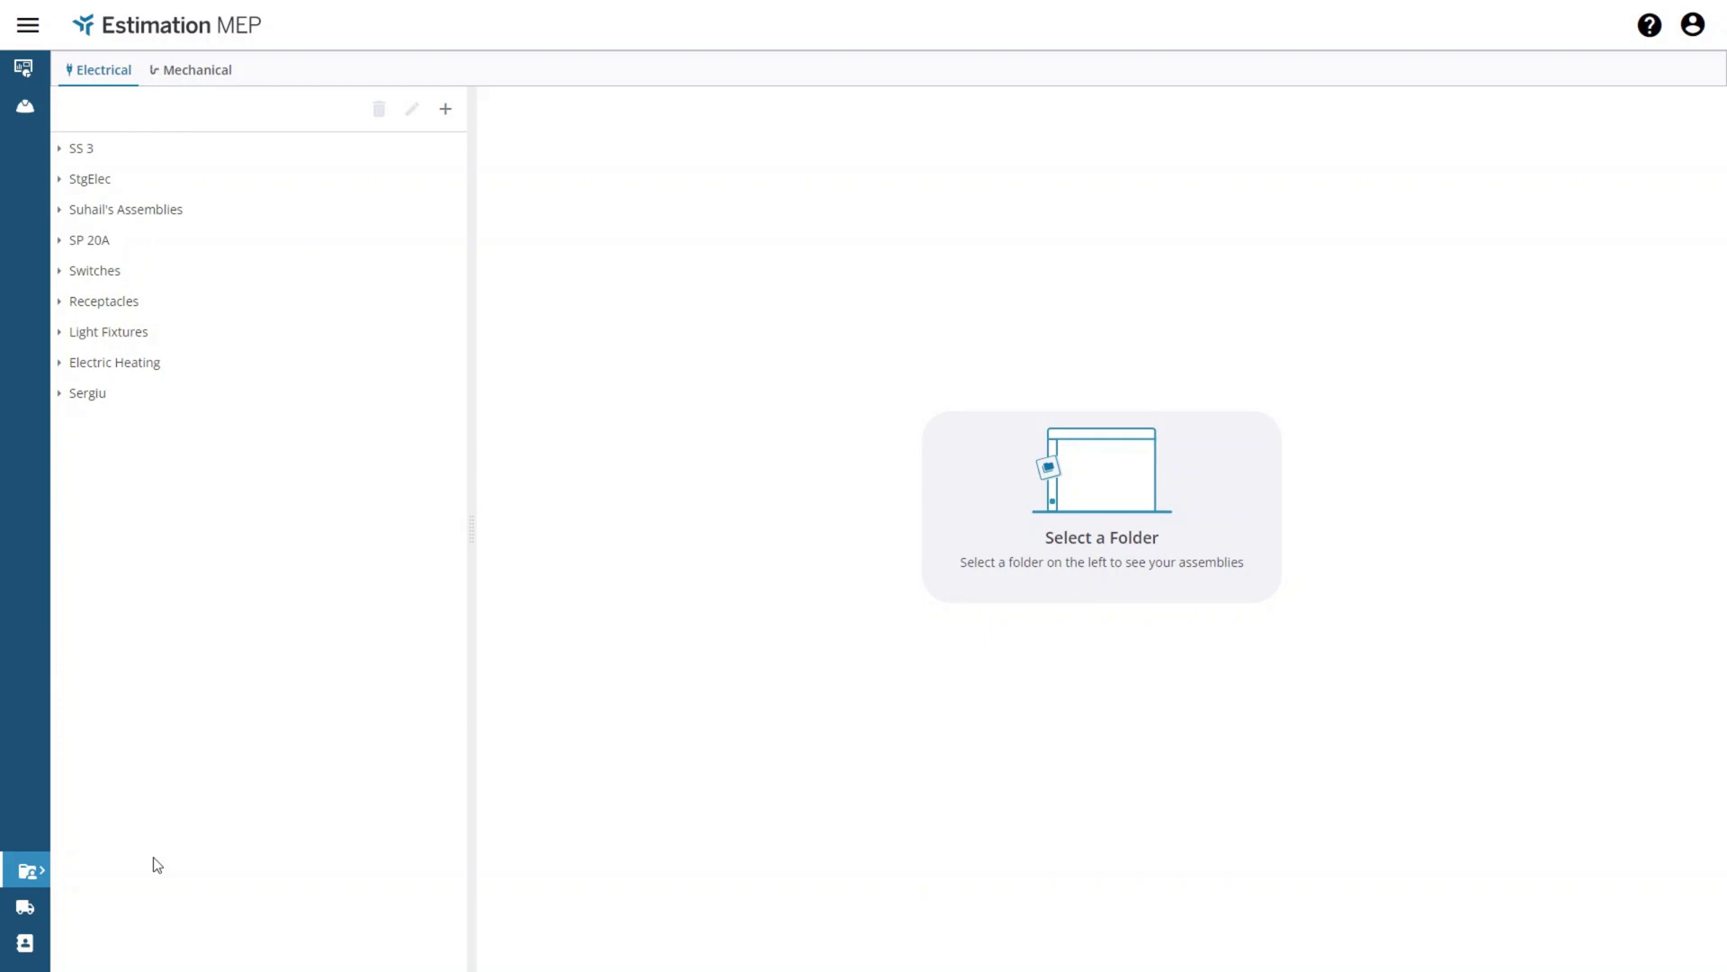
click(211, 69)
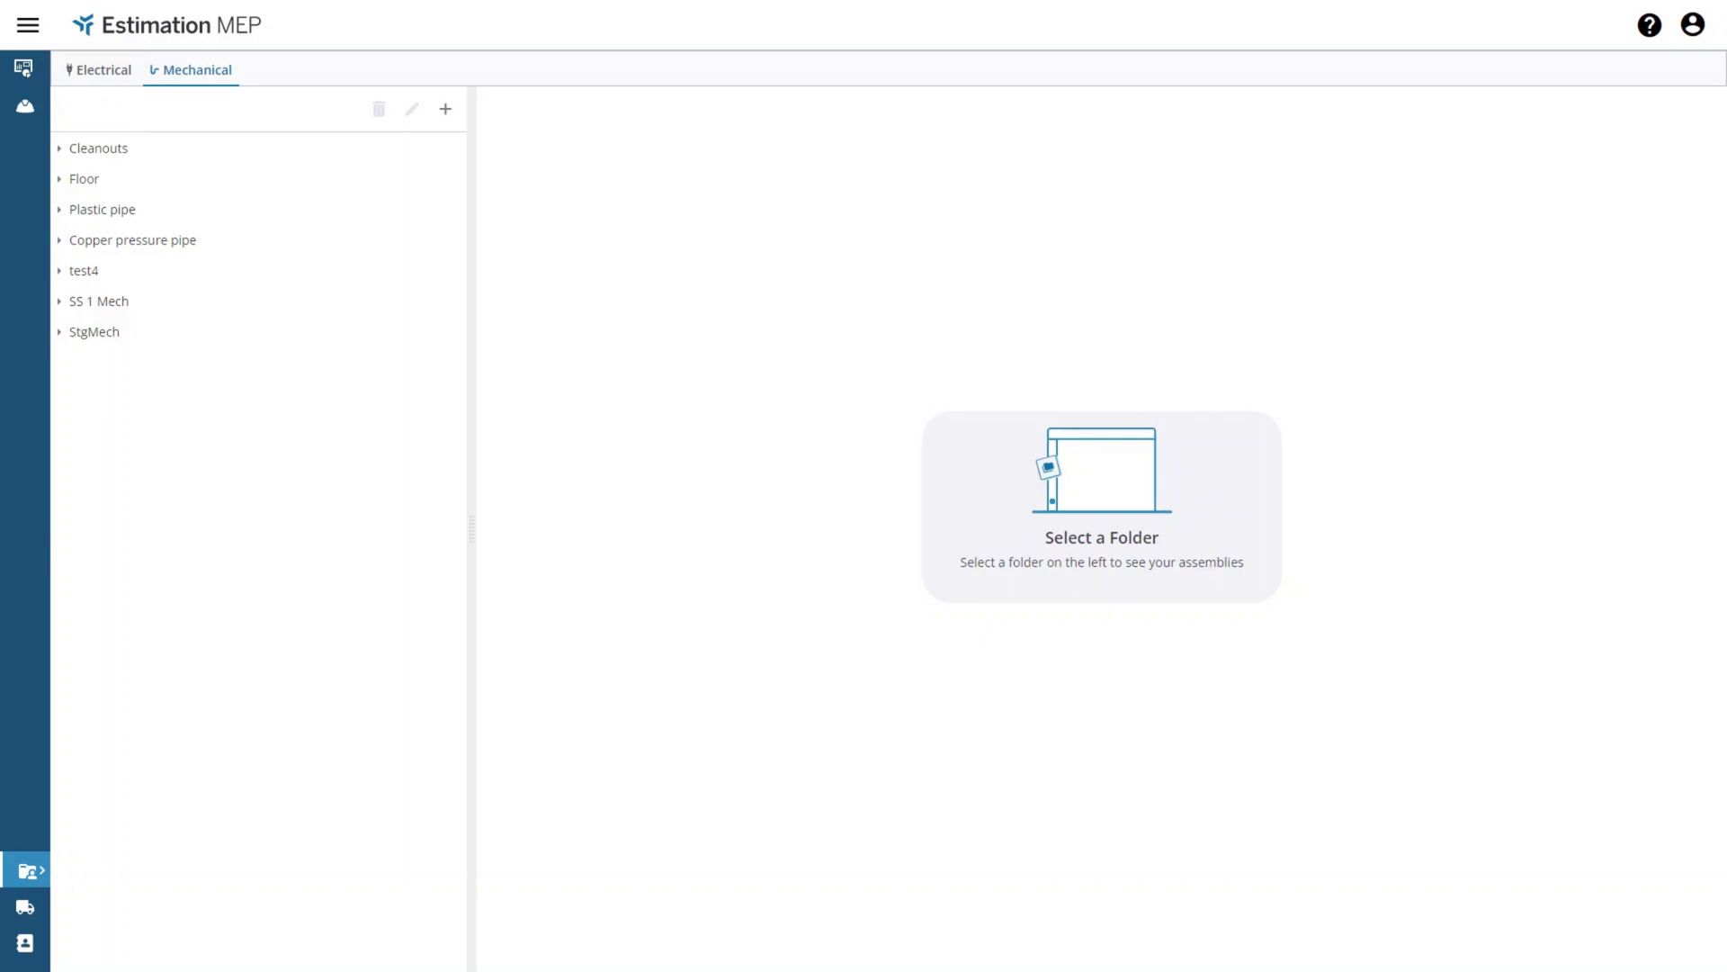
click(86, 178)
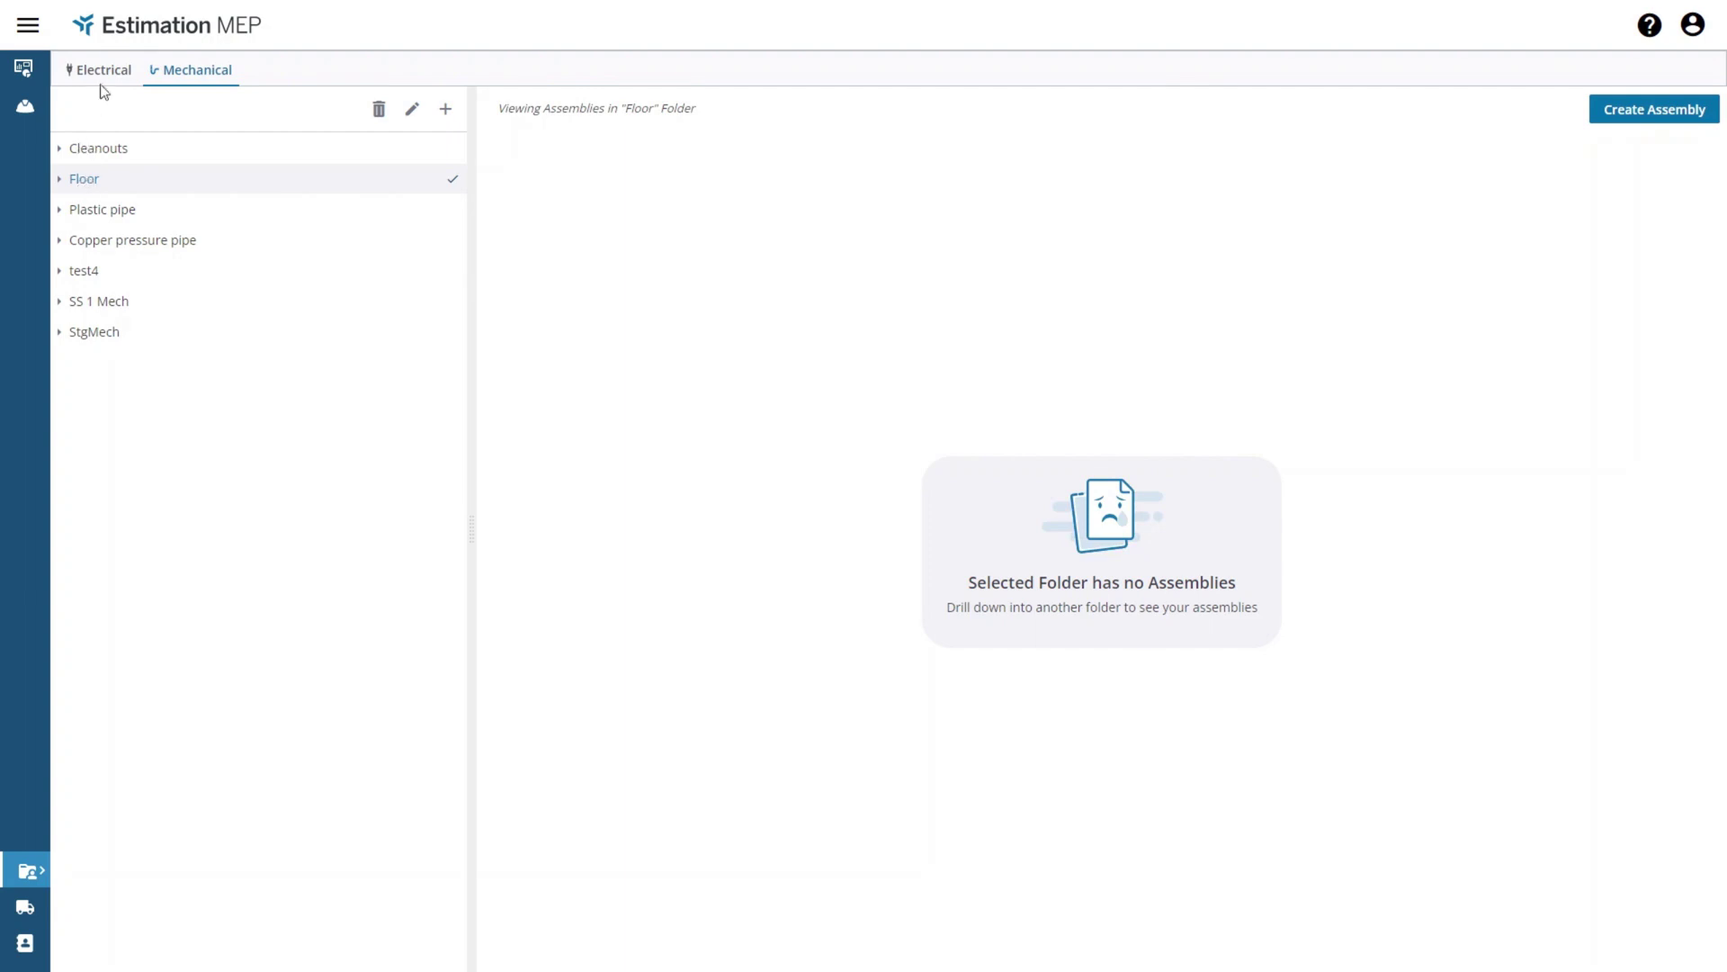
Step: Create a subfolder named 'Floor drain' under Mechanical > Floor
click(446, 109)
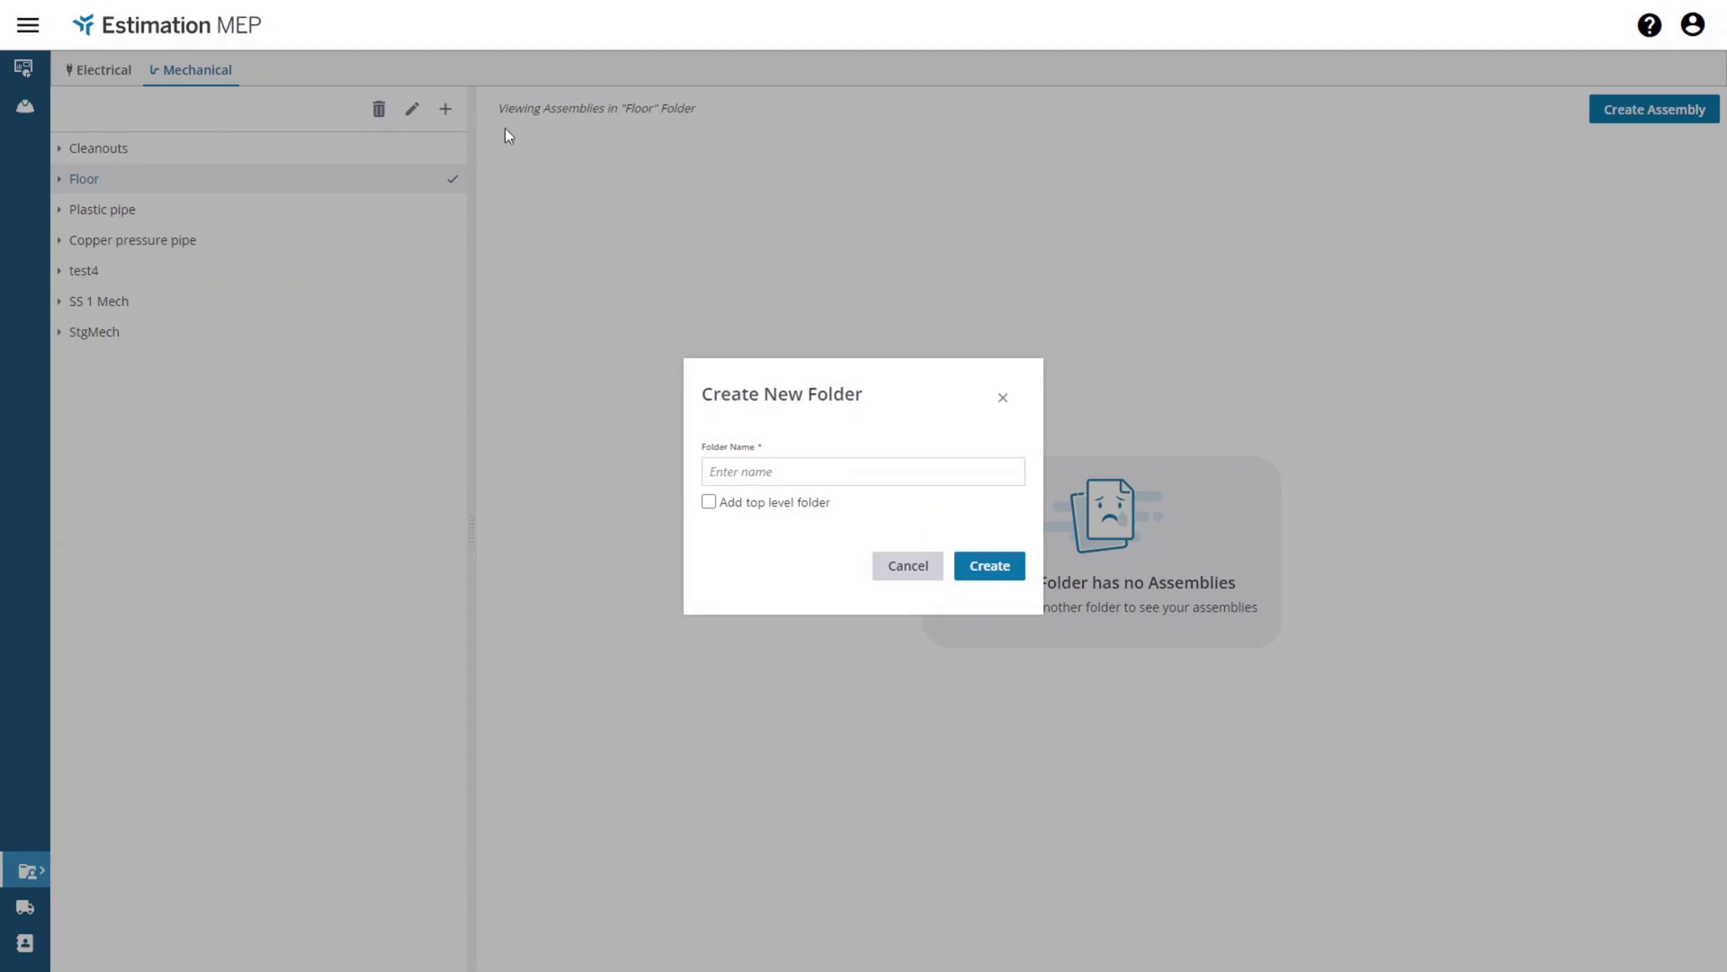
click(754, 468)
text(Floor drain)
click(988, 568)
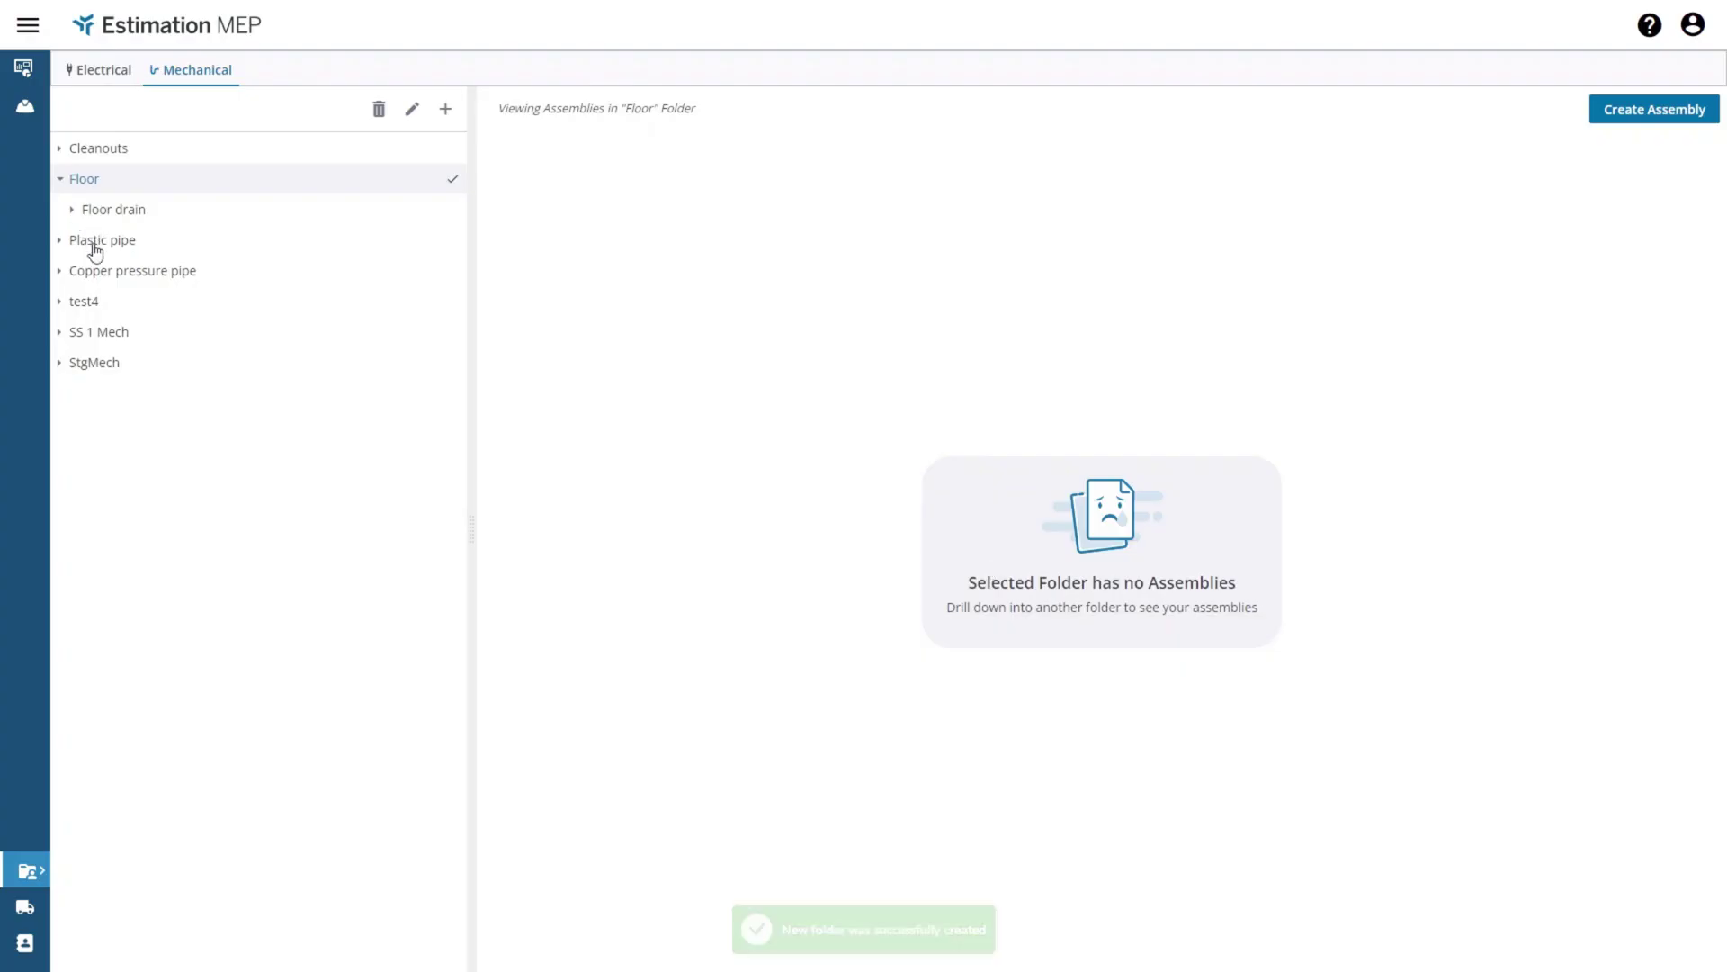
Step: Open the Floor drain folder, which has no assemblies yet
click(126, 216)
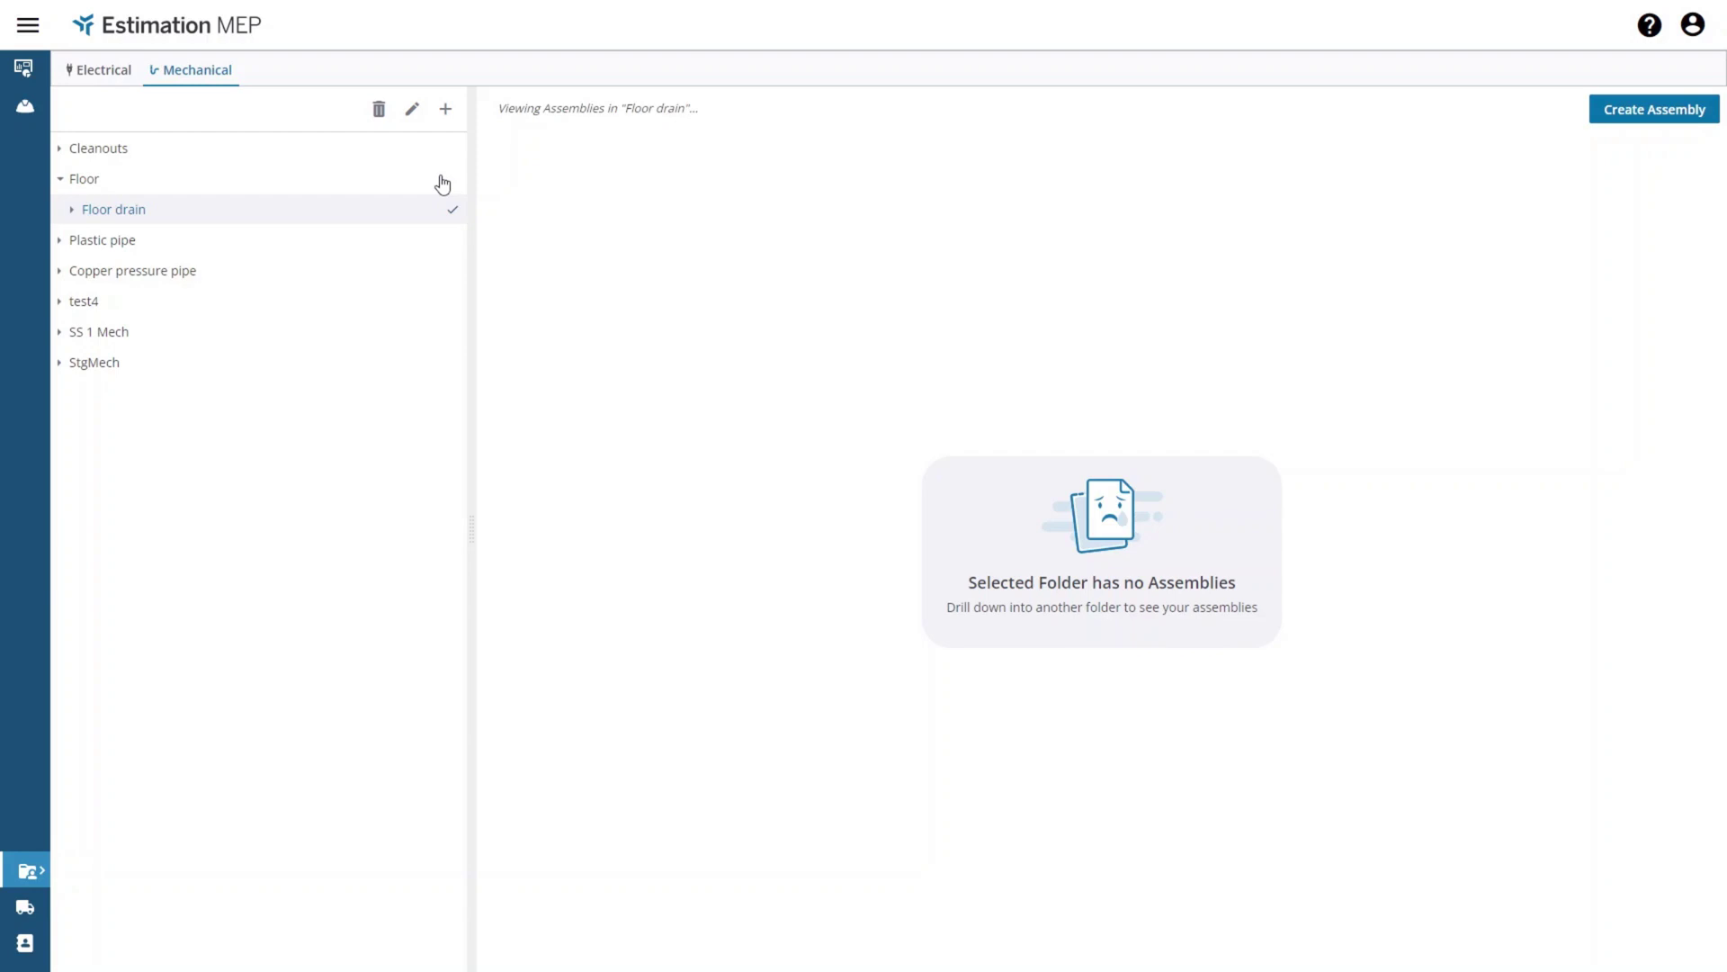
Step: Create a new assembly in Floor drain named '2 inch floor drain'
click(1630, 112)
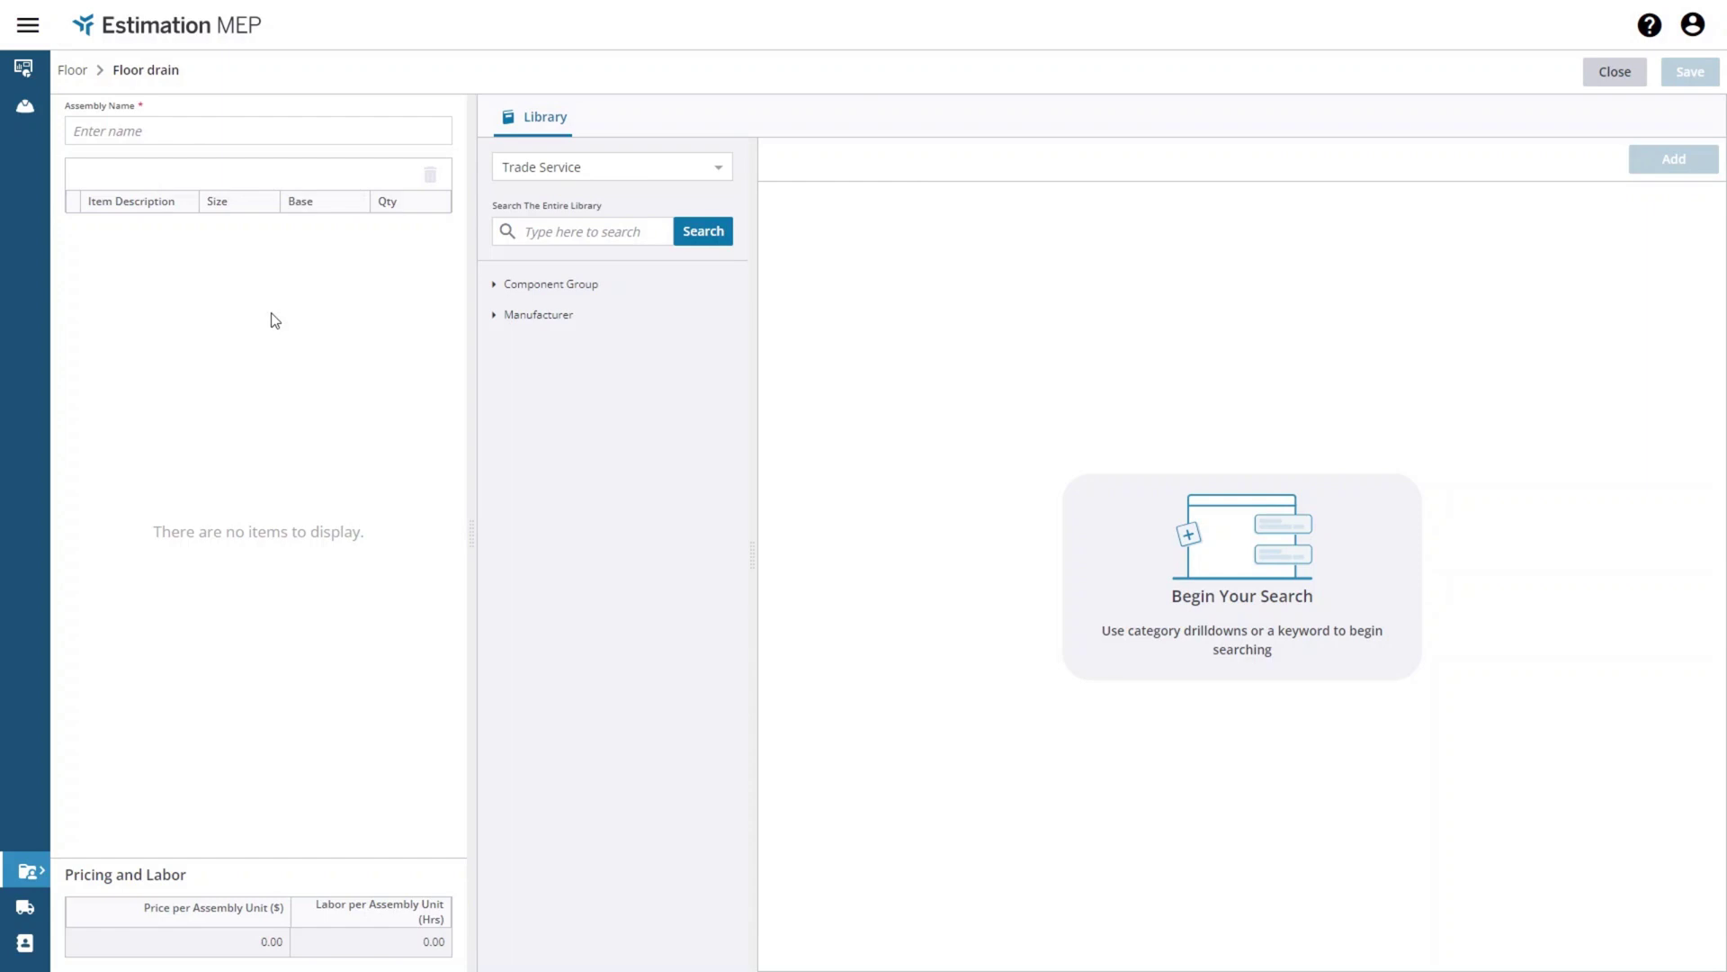
click(147, 131)
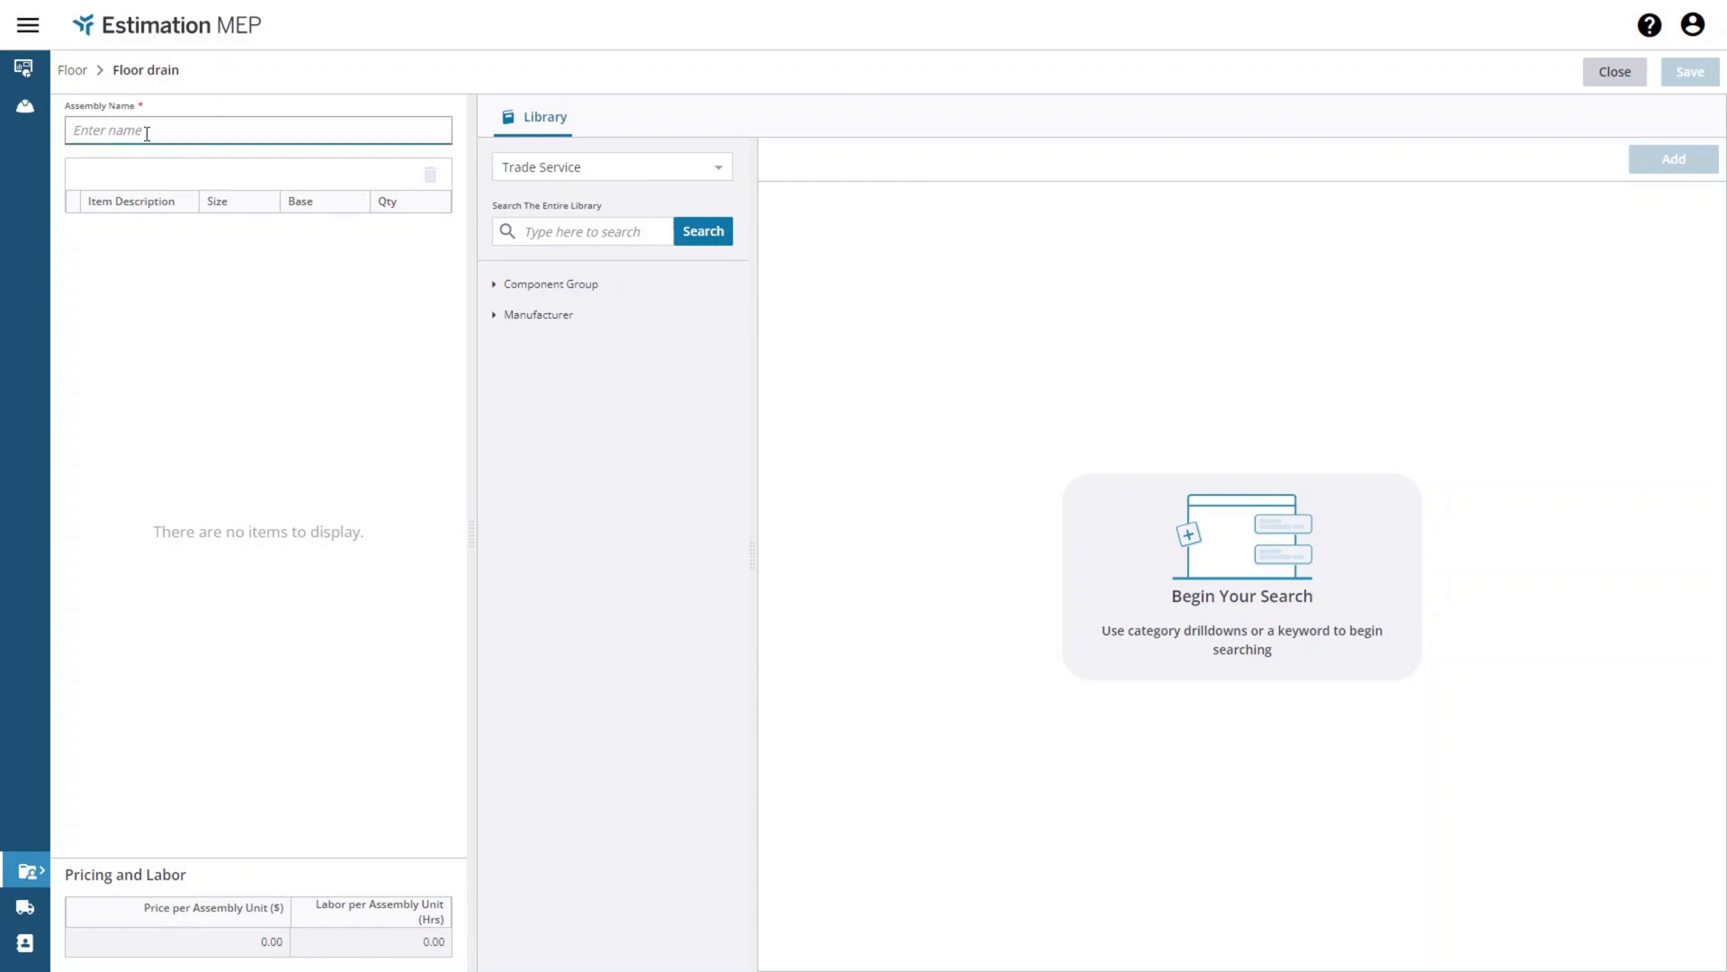
text(2 inch floor drain)
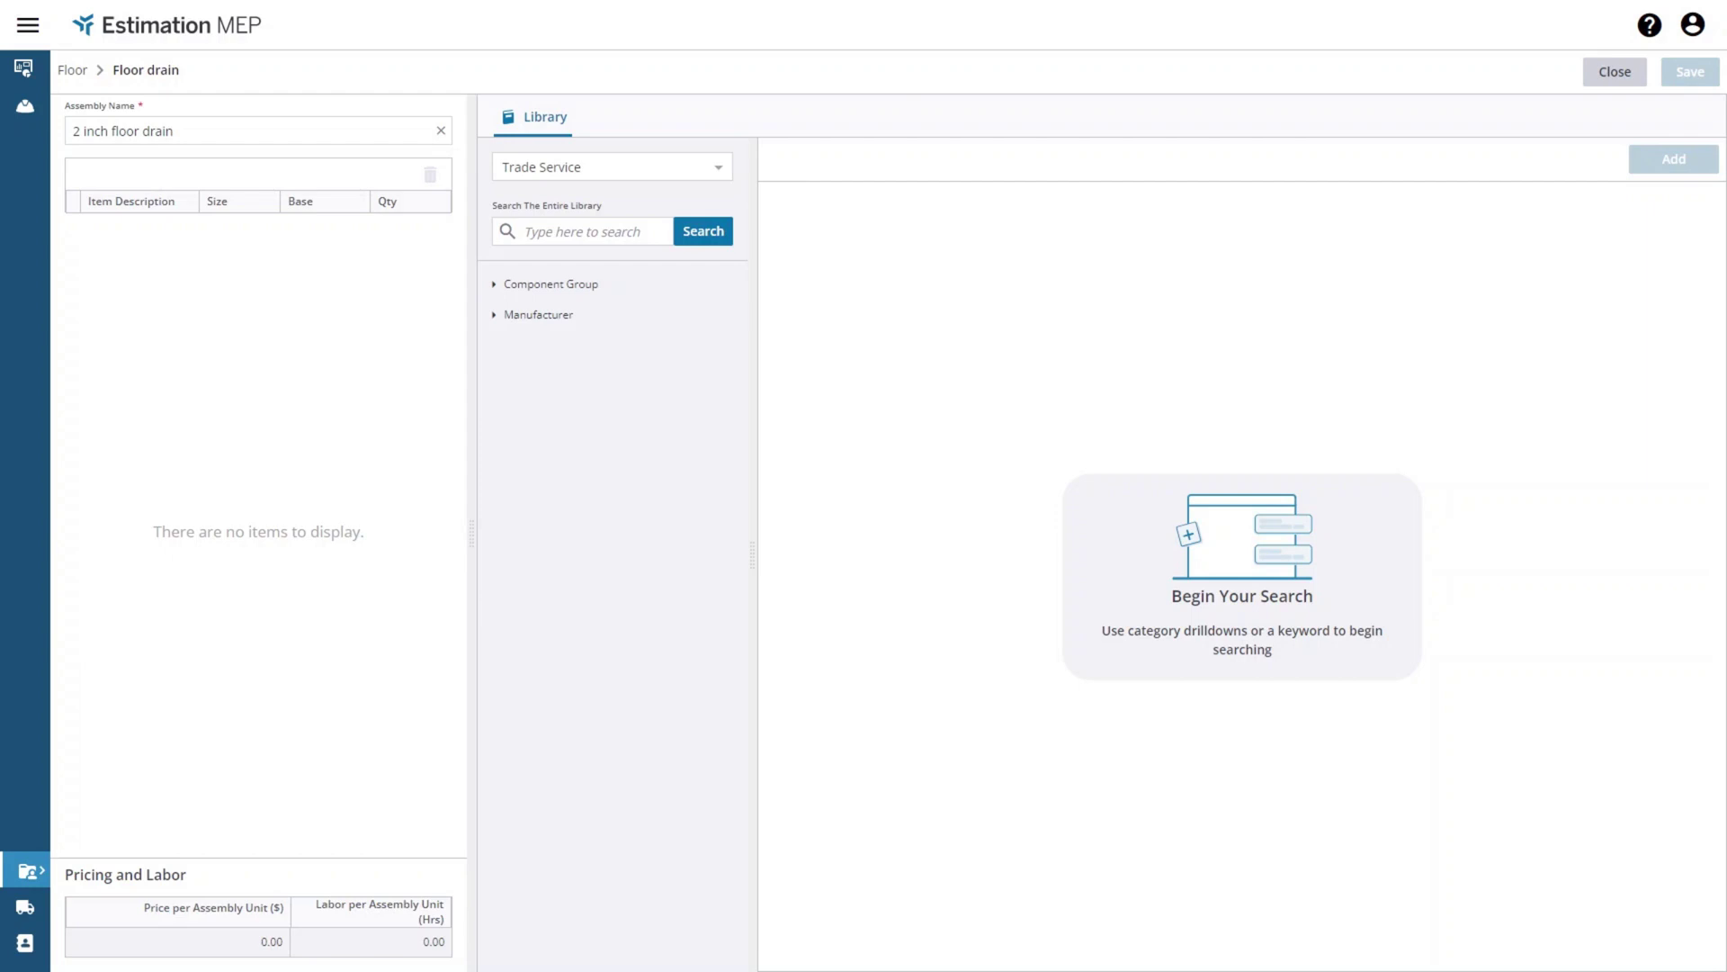
click(579, 230)
Step: Search 'copper elbow' and browse Pipe Fittings > Elbow to list the 1/16 Bend fittings
text(copper el)
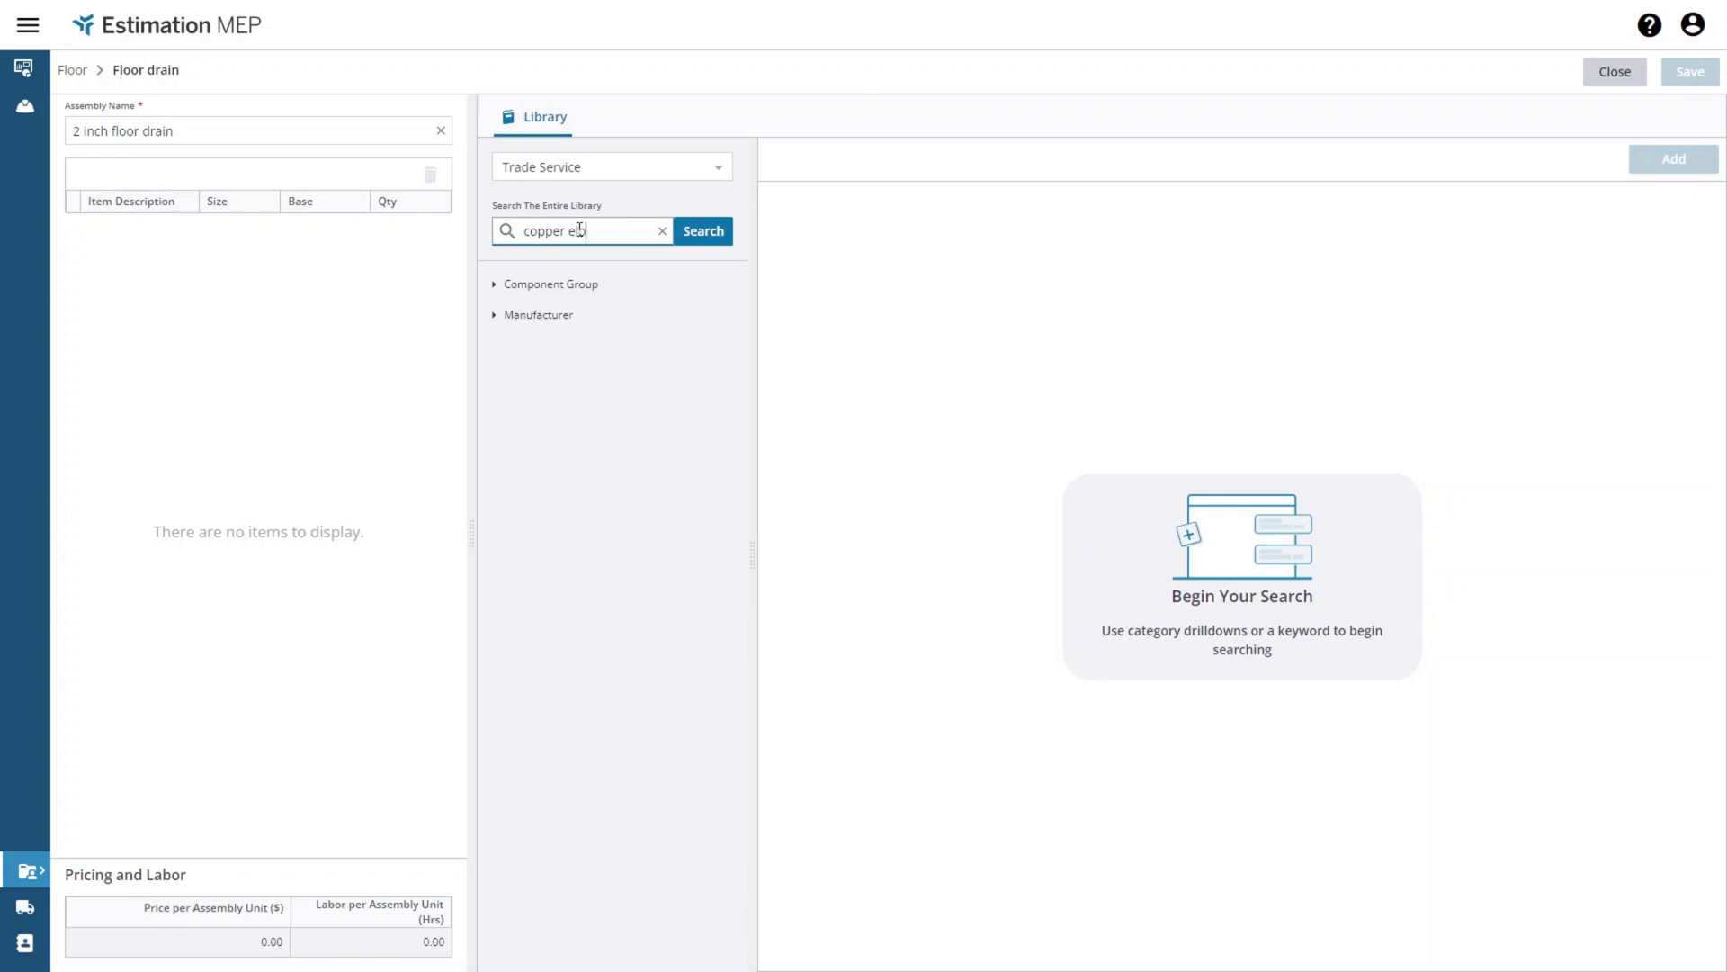
text(bow)
key(Return)
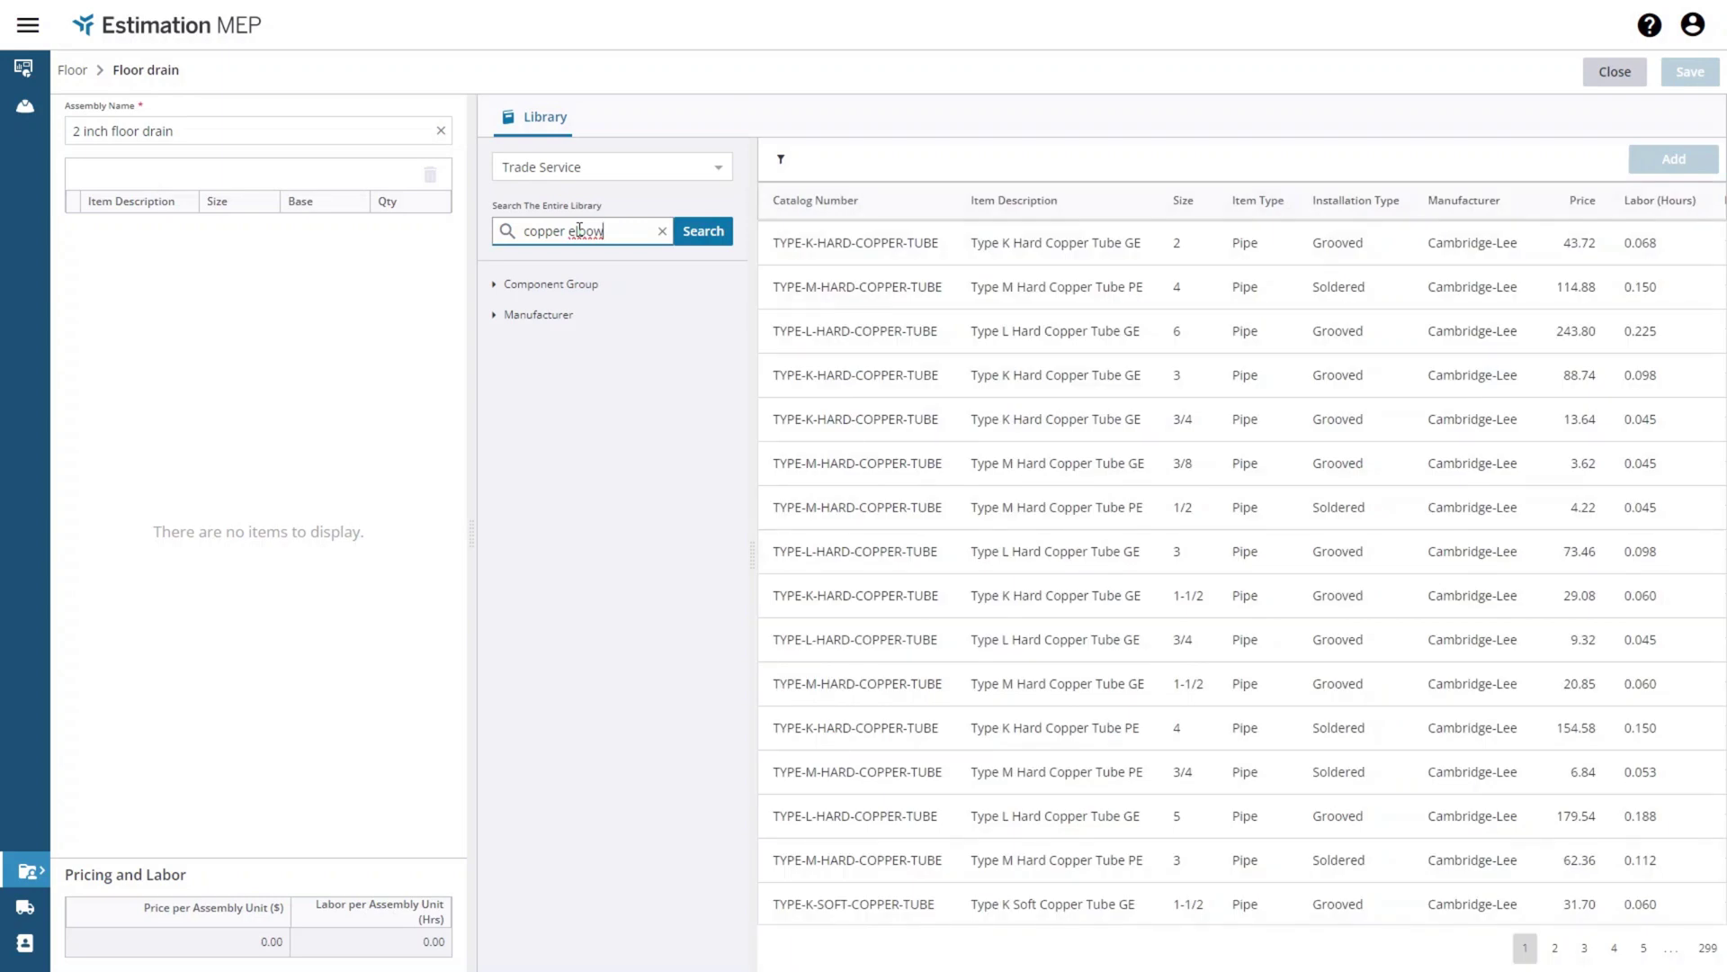
click(540, 286)
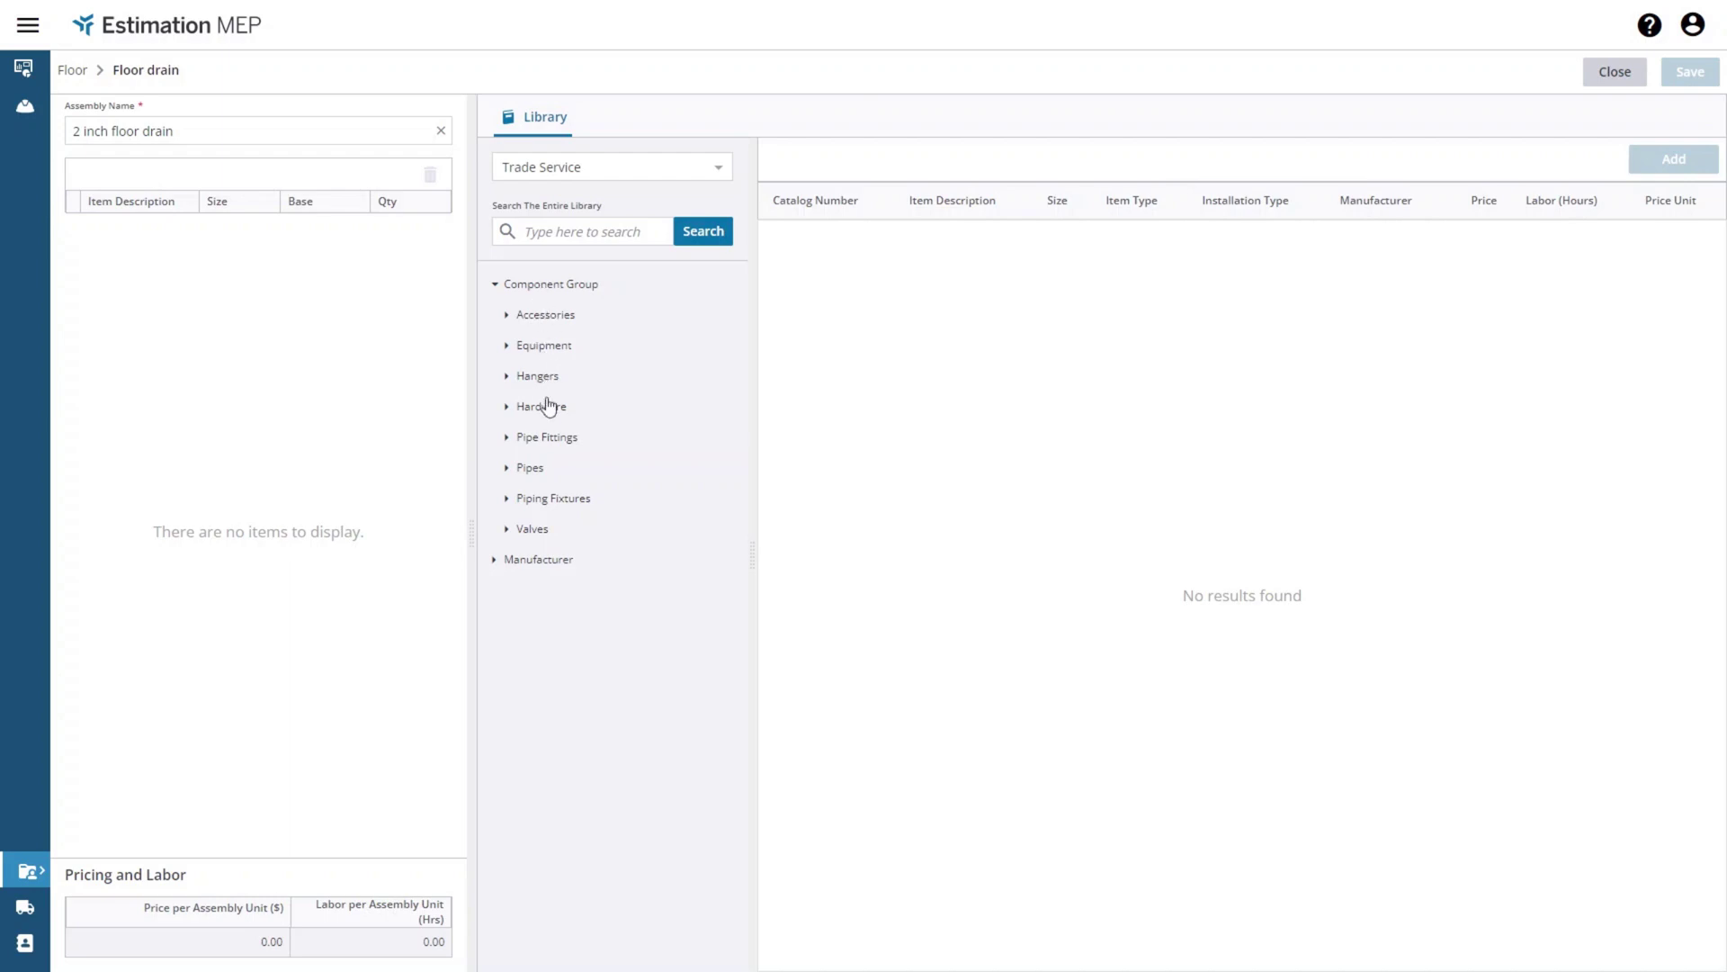
click(550, 445)
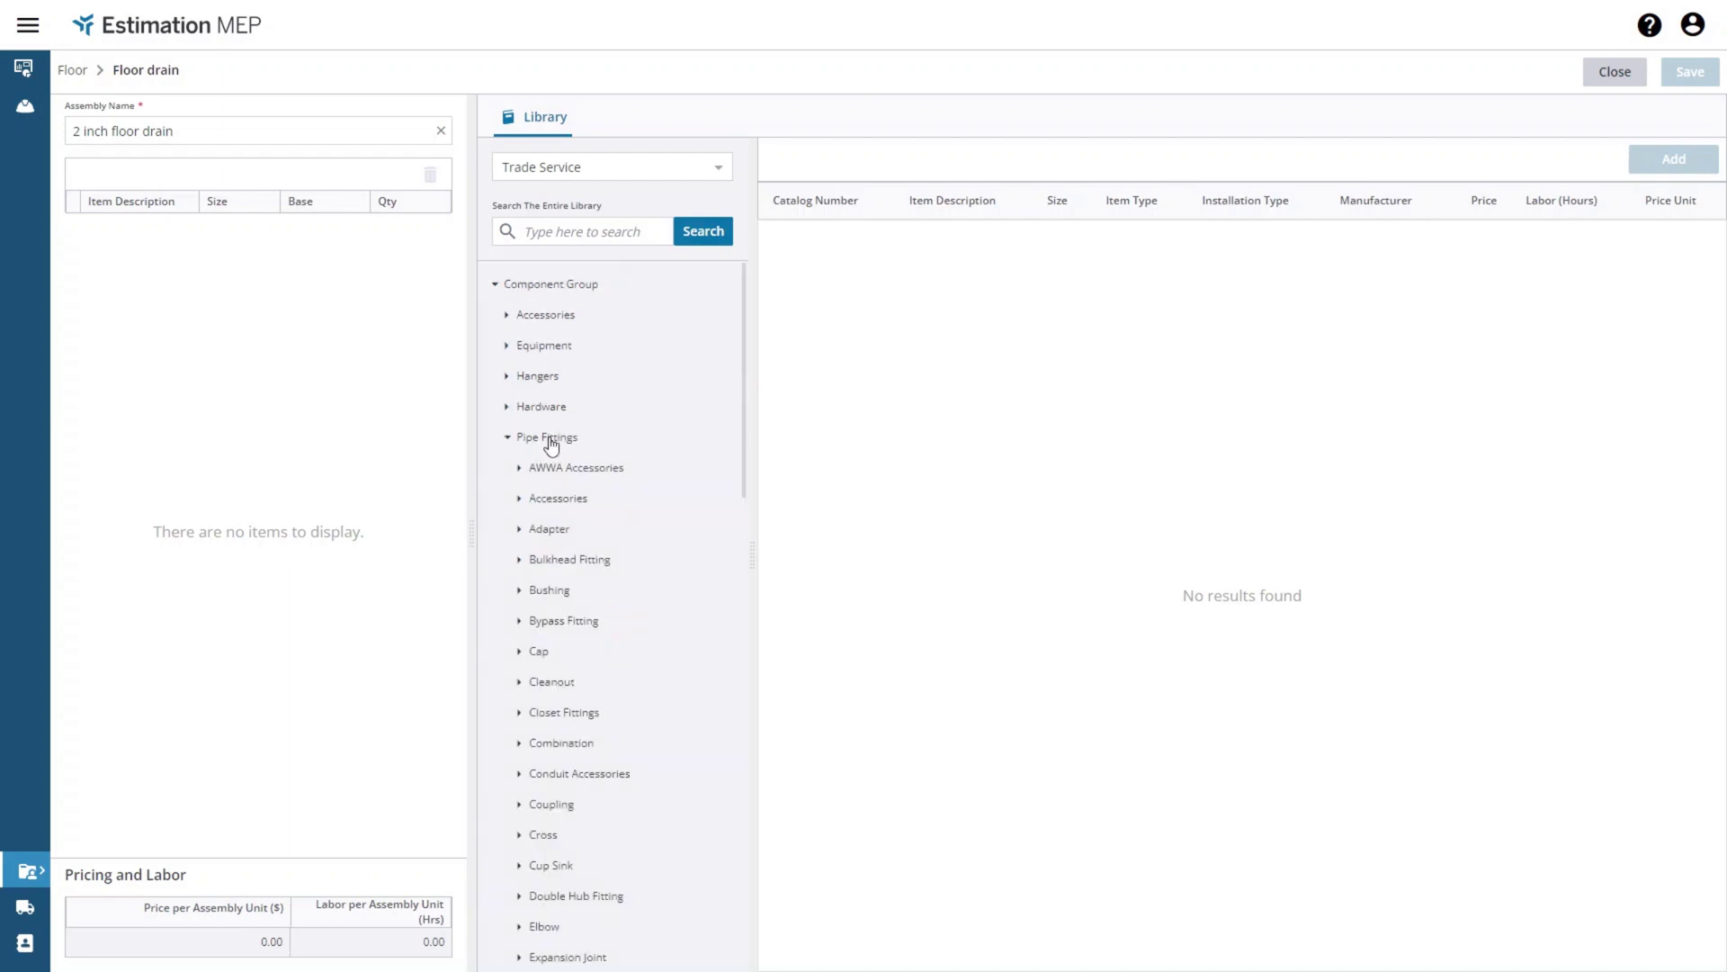
click(544, 926)
scroll(543, 931, down, 7)
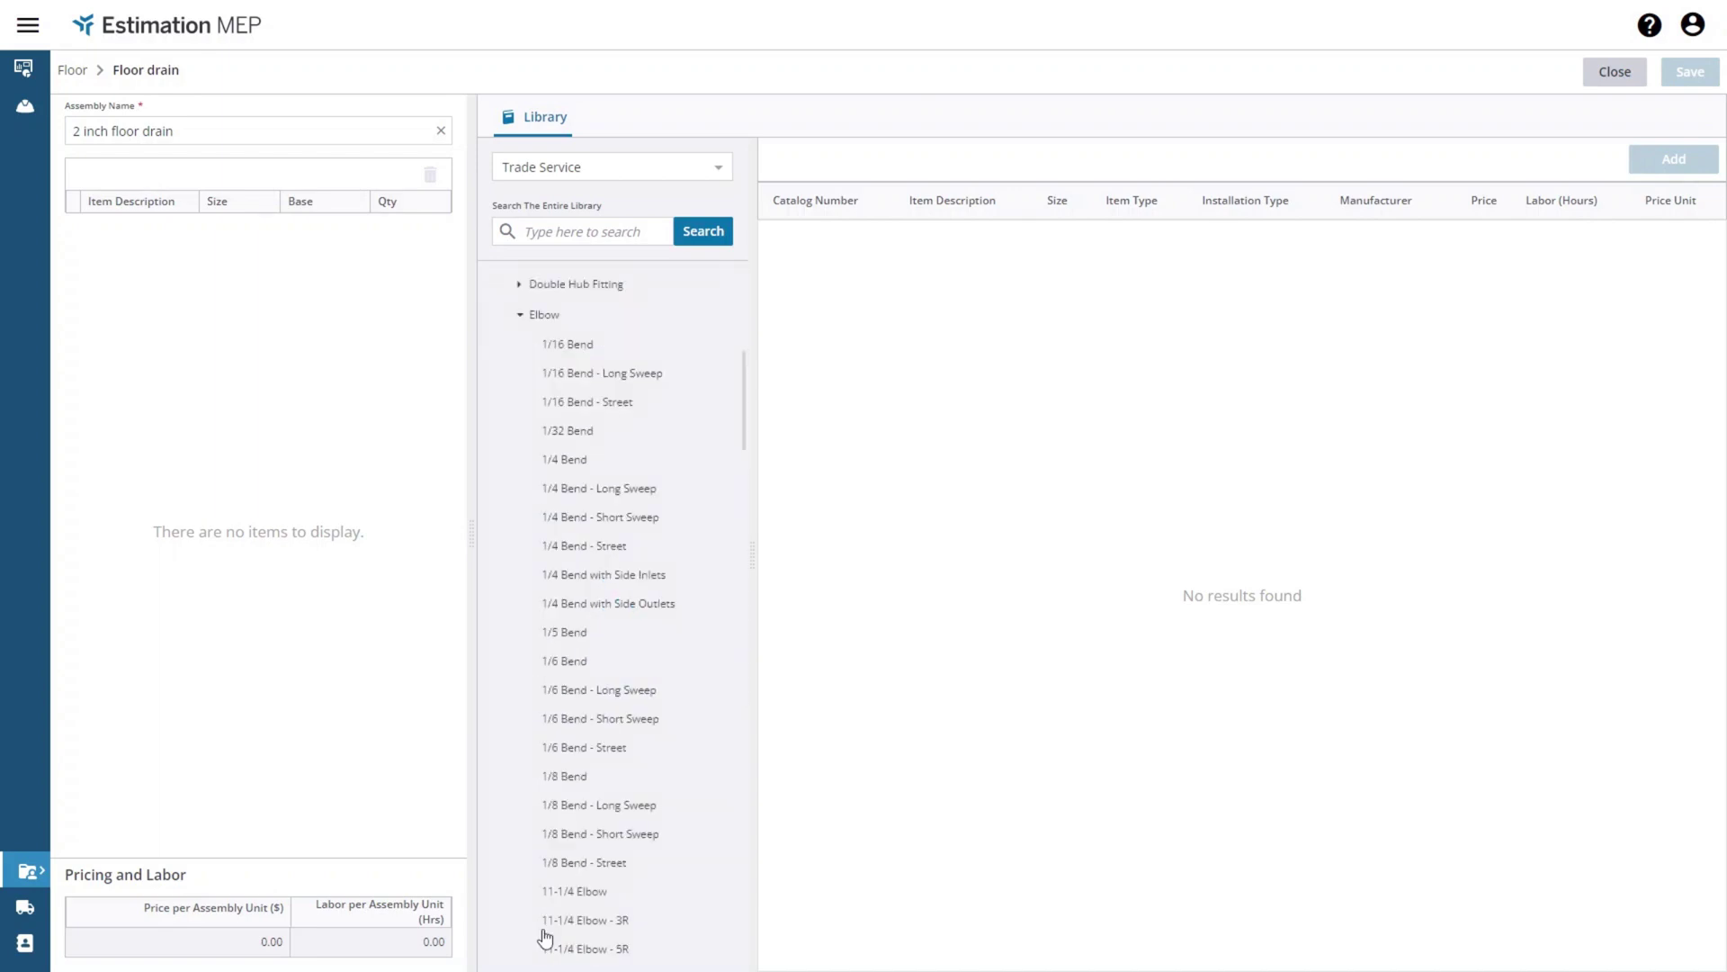
click(568, 346)
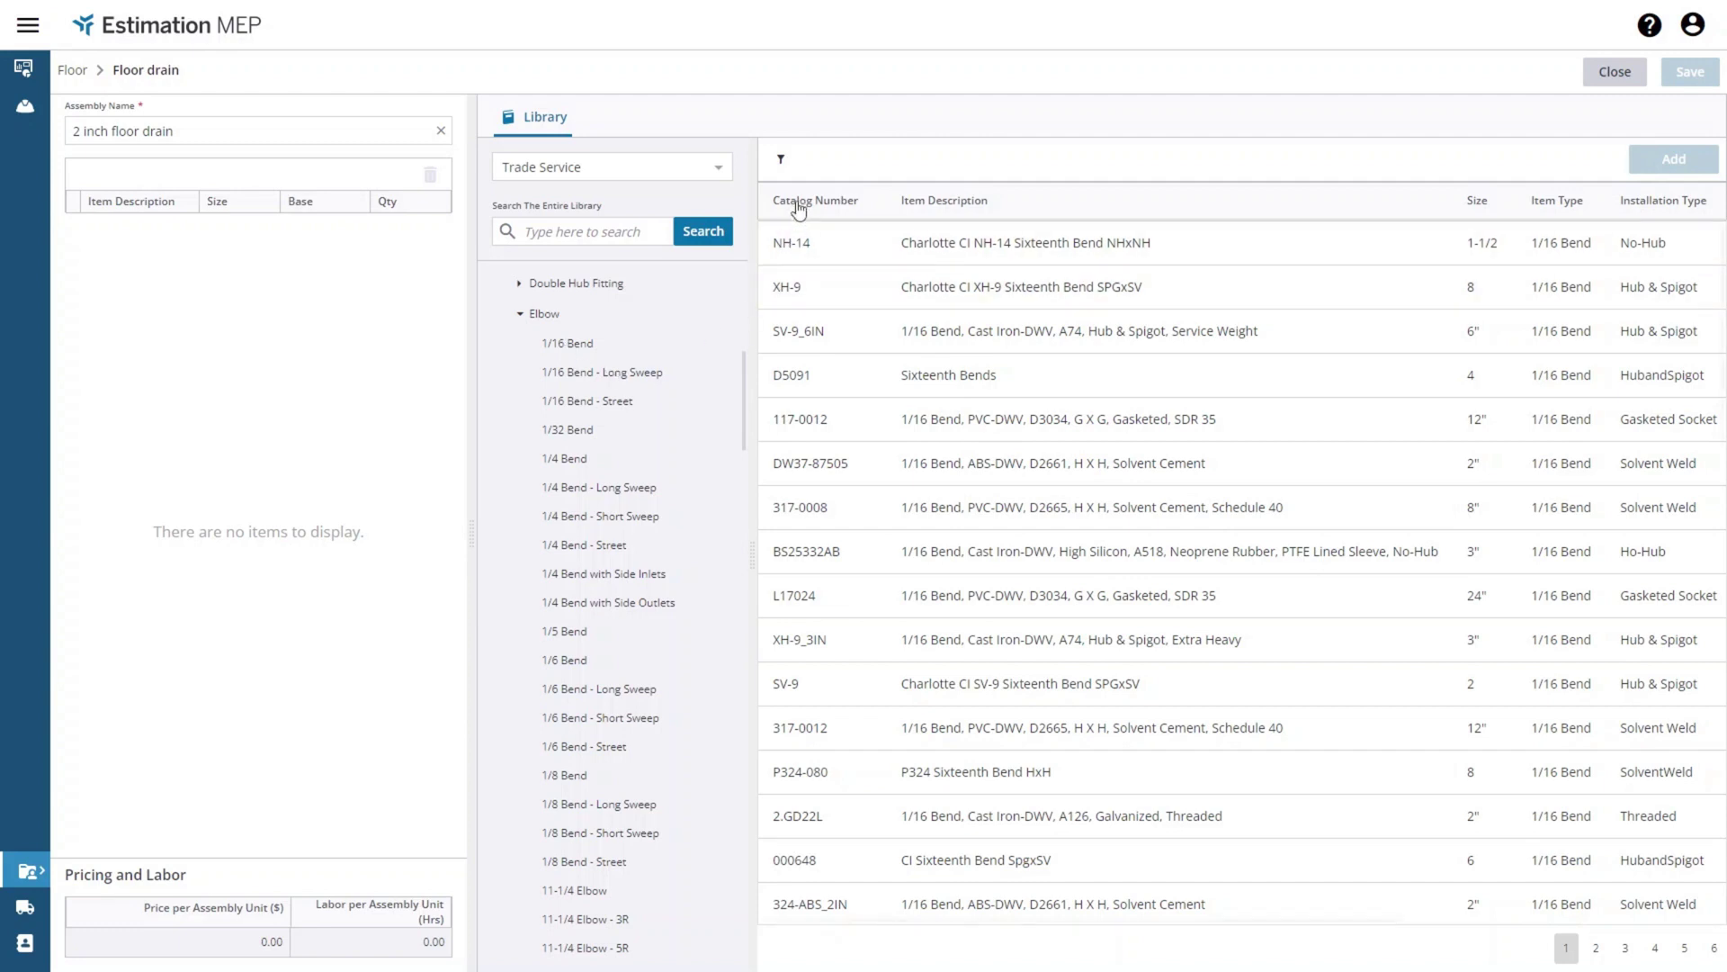
Step: Filter the 1/16 Bend results to size 2 only
click(782, 161)
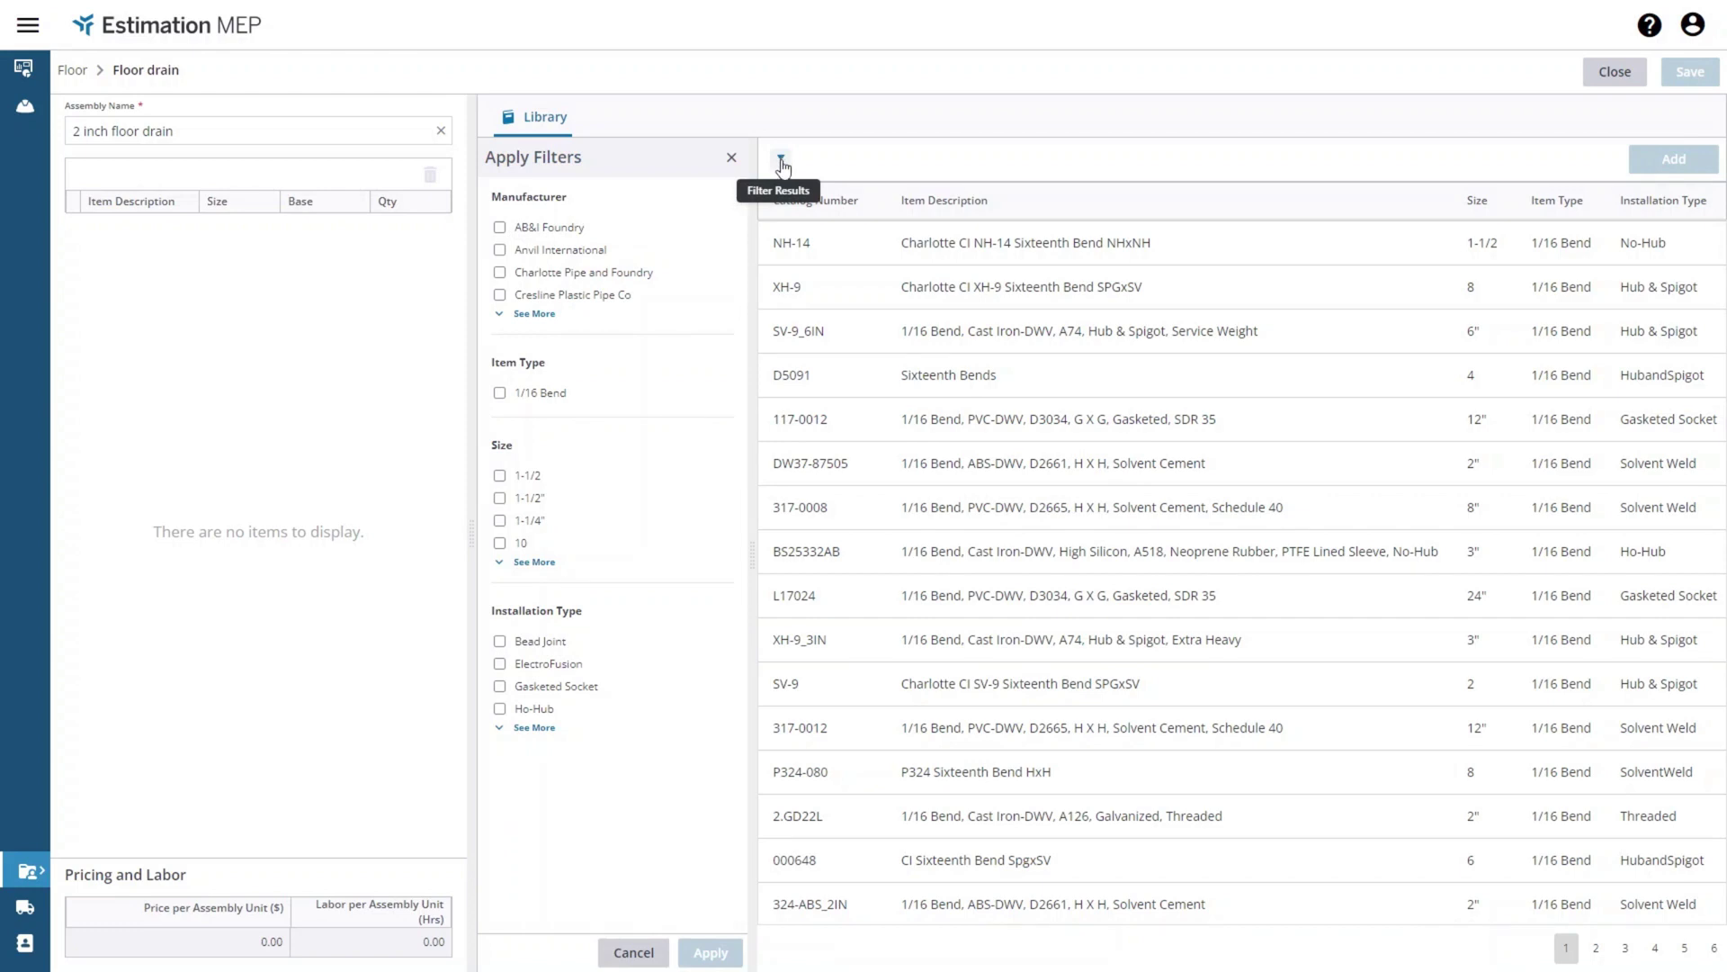
click(538, 565)
click(499, 745)
click(704, 956)
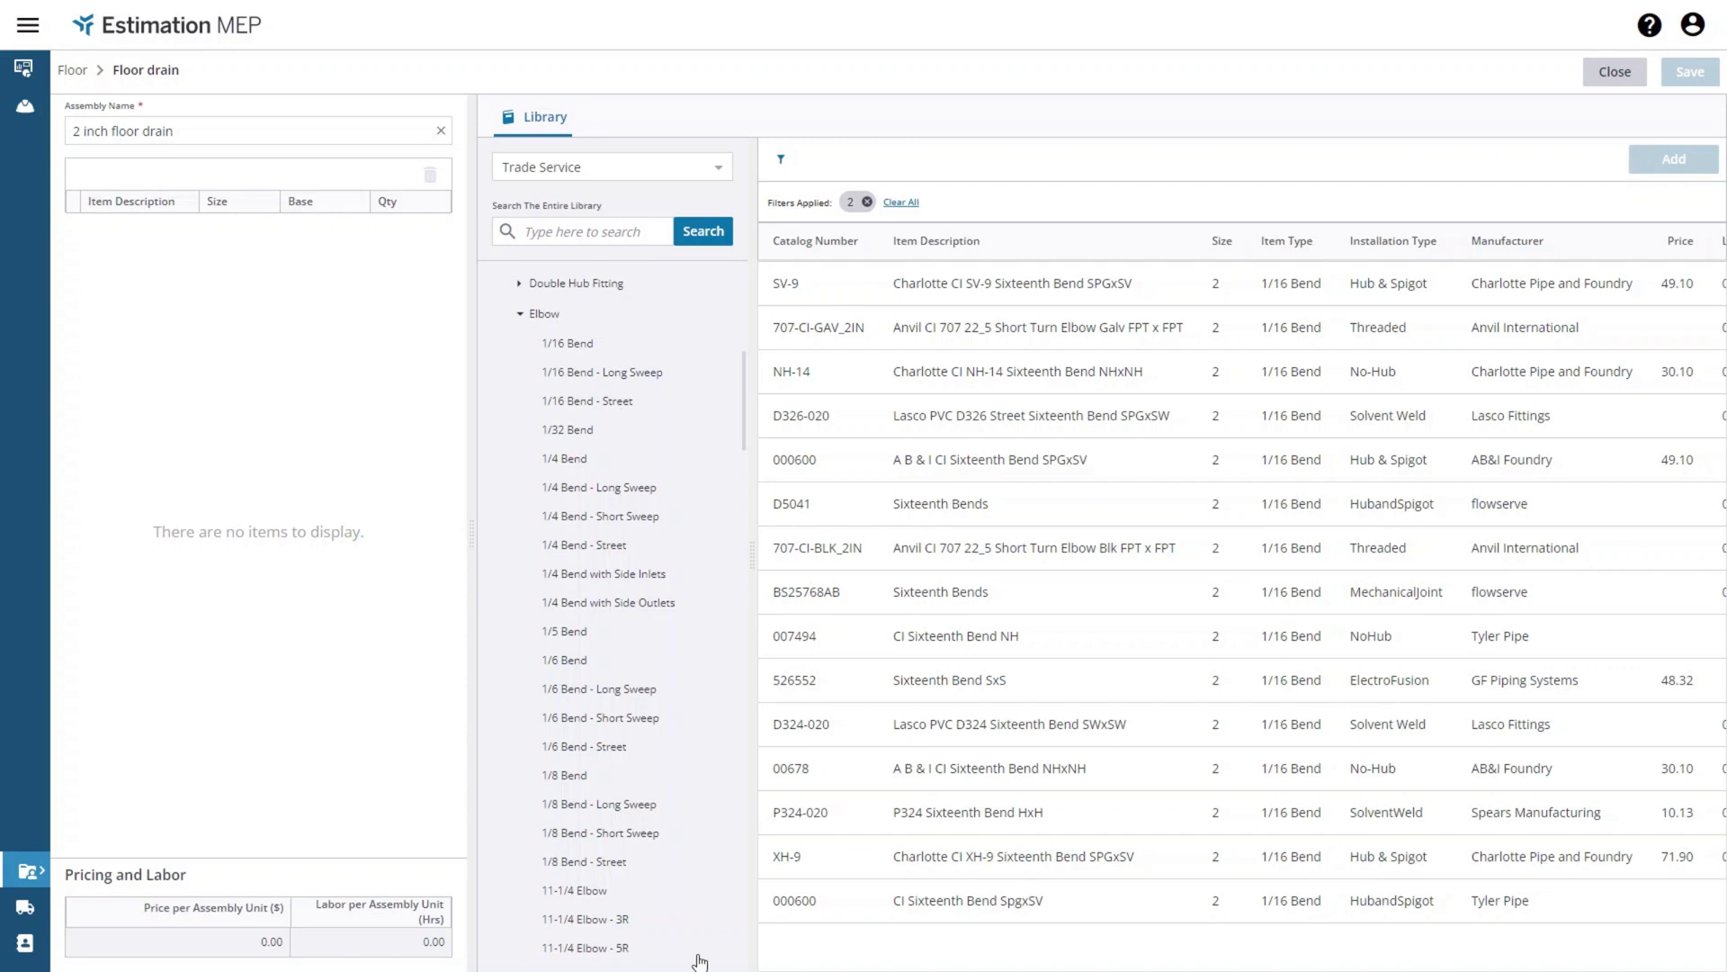
Step: Add the Charlotte CI NH-14 and XH-9 size 2 sixteenth bends to the assembly
click(1138, 372)
click(1656, 166)
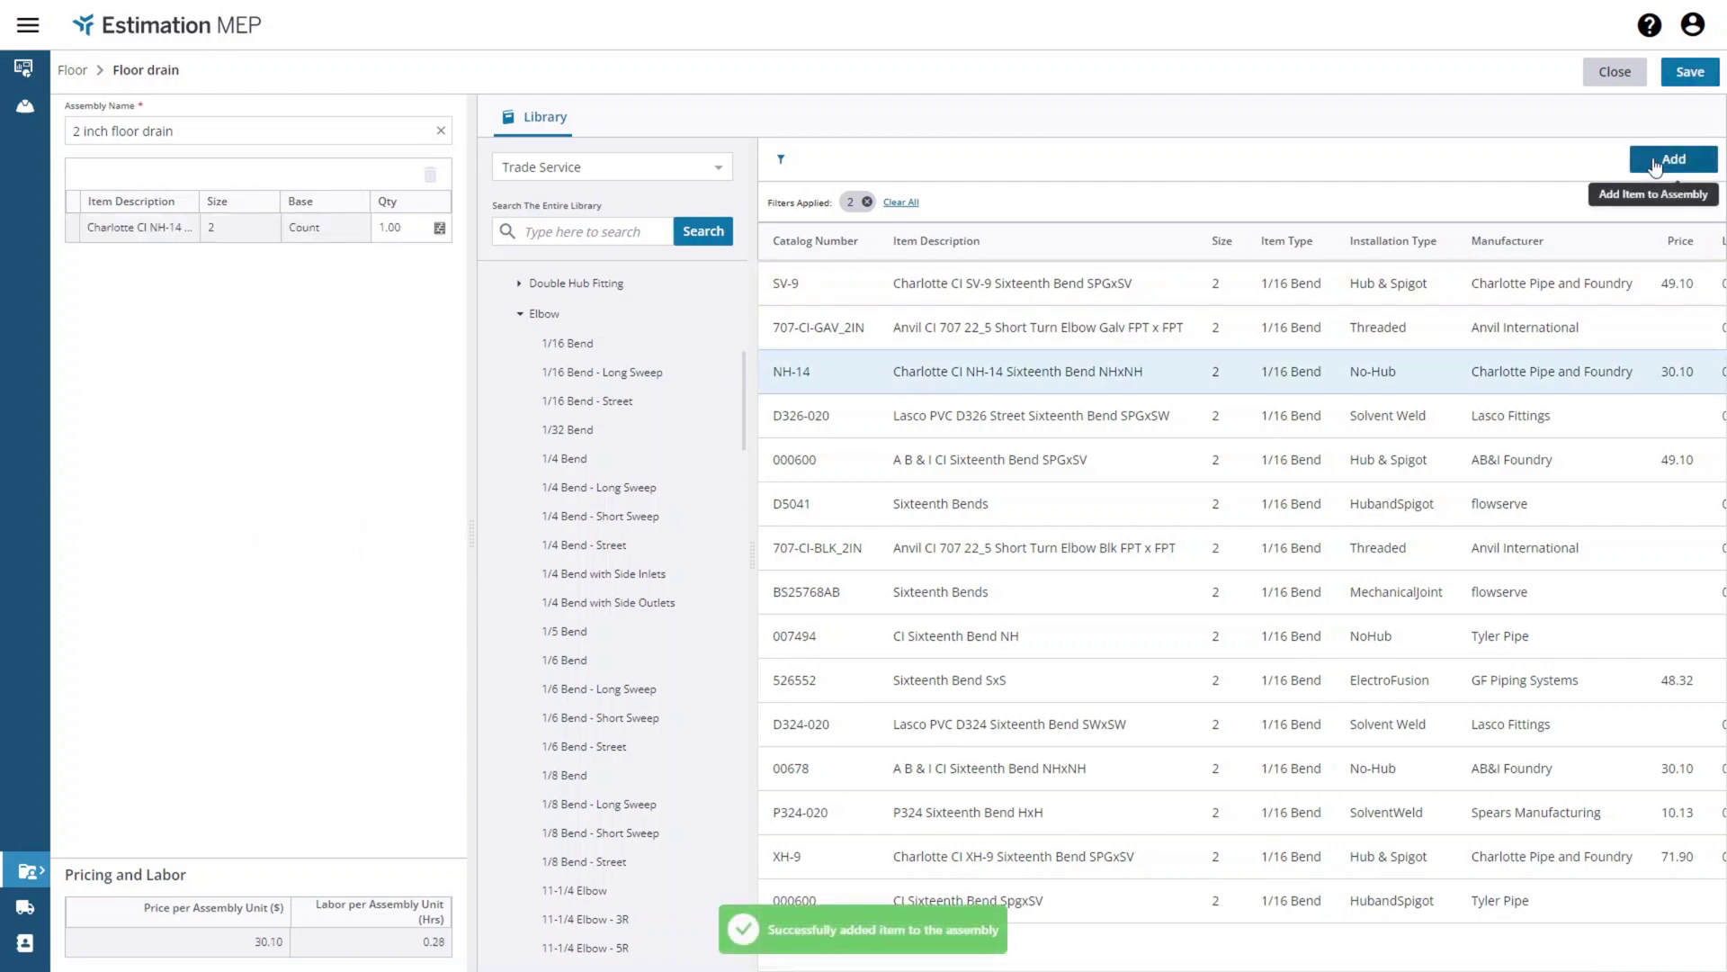
click(989, 856)
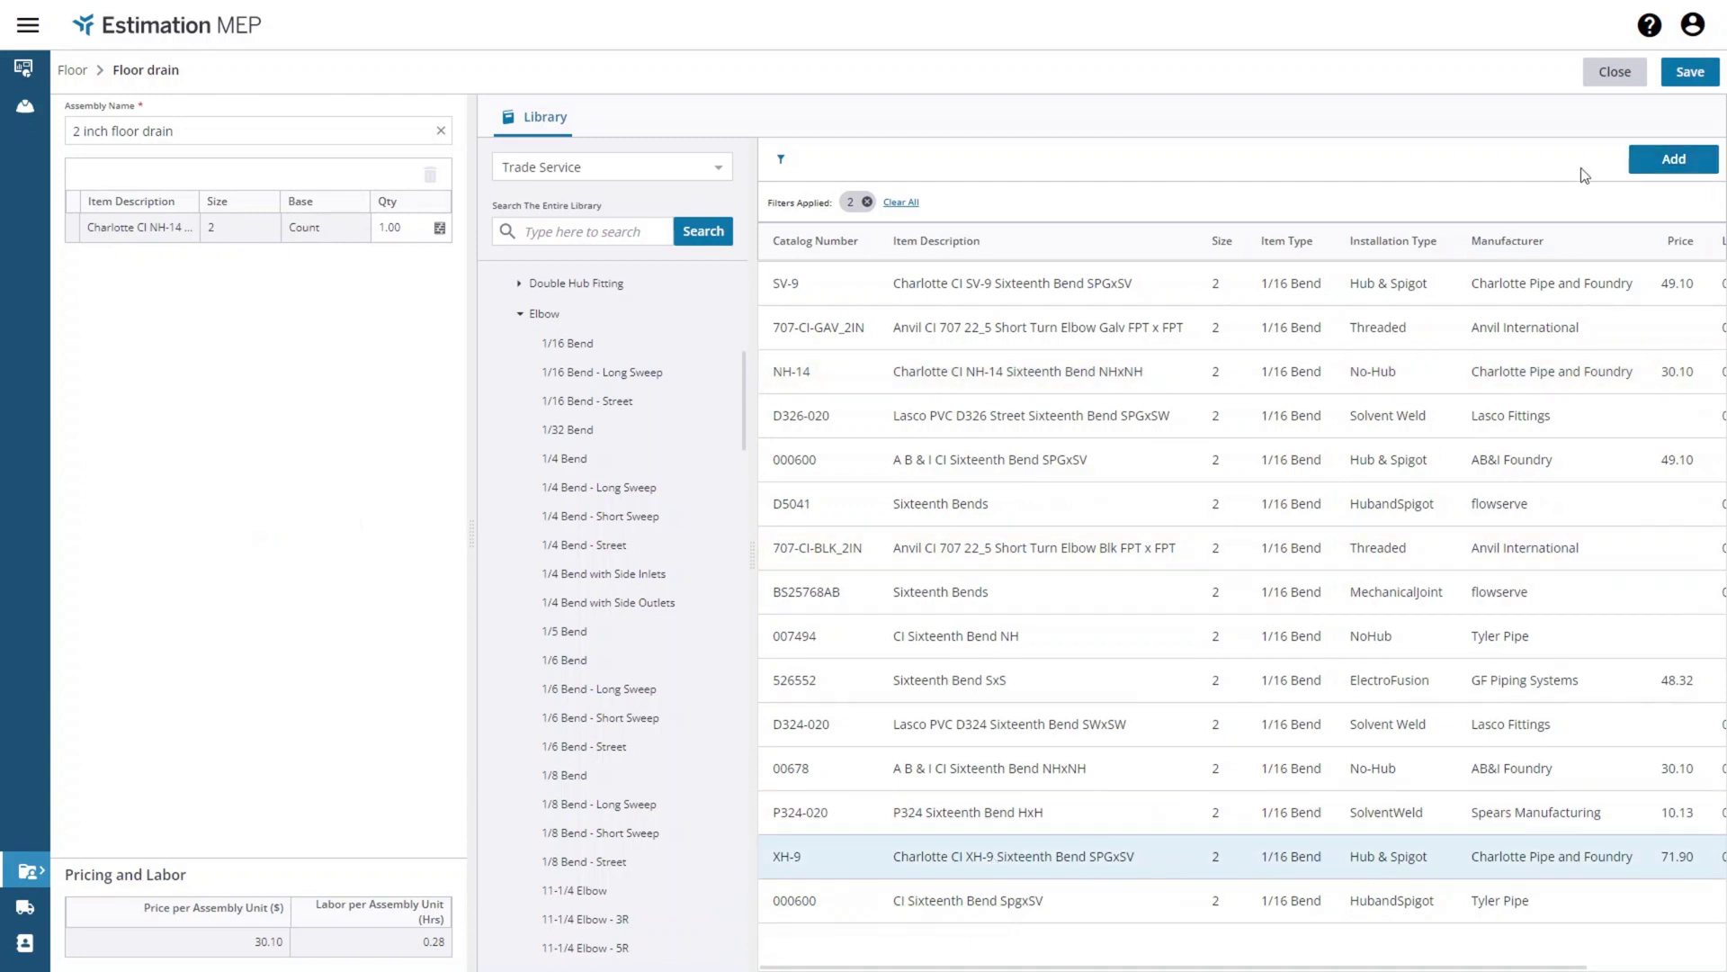
click(1671, 159)
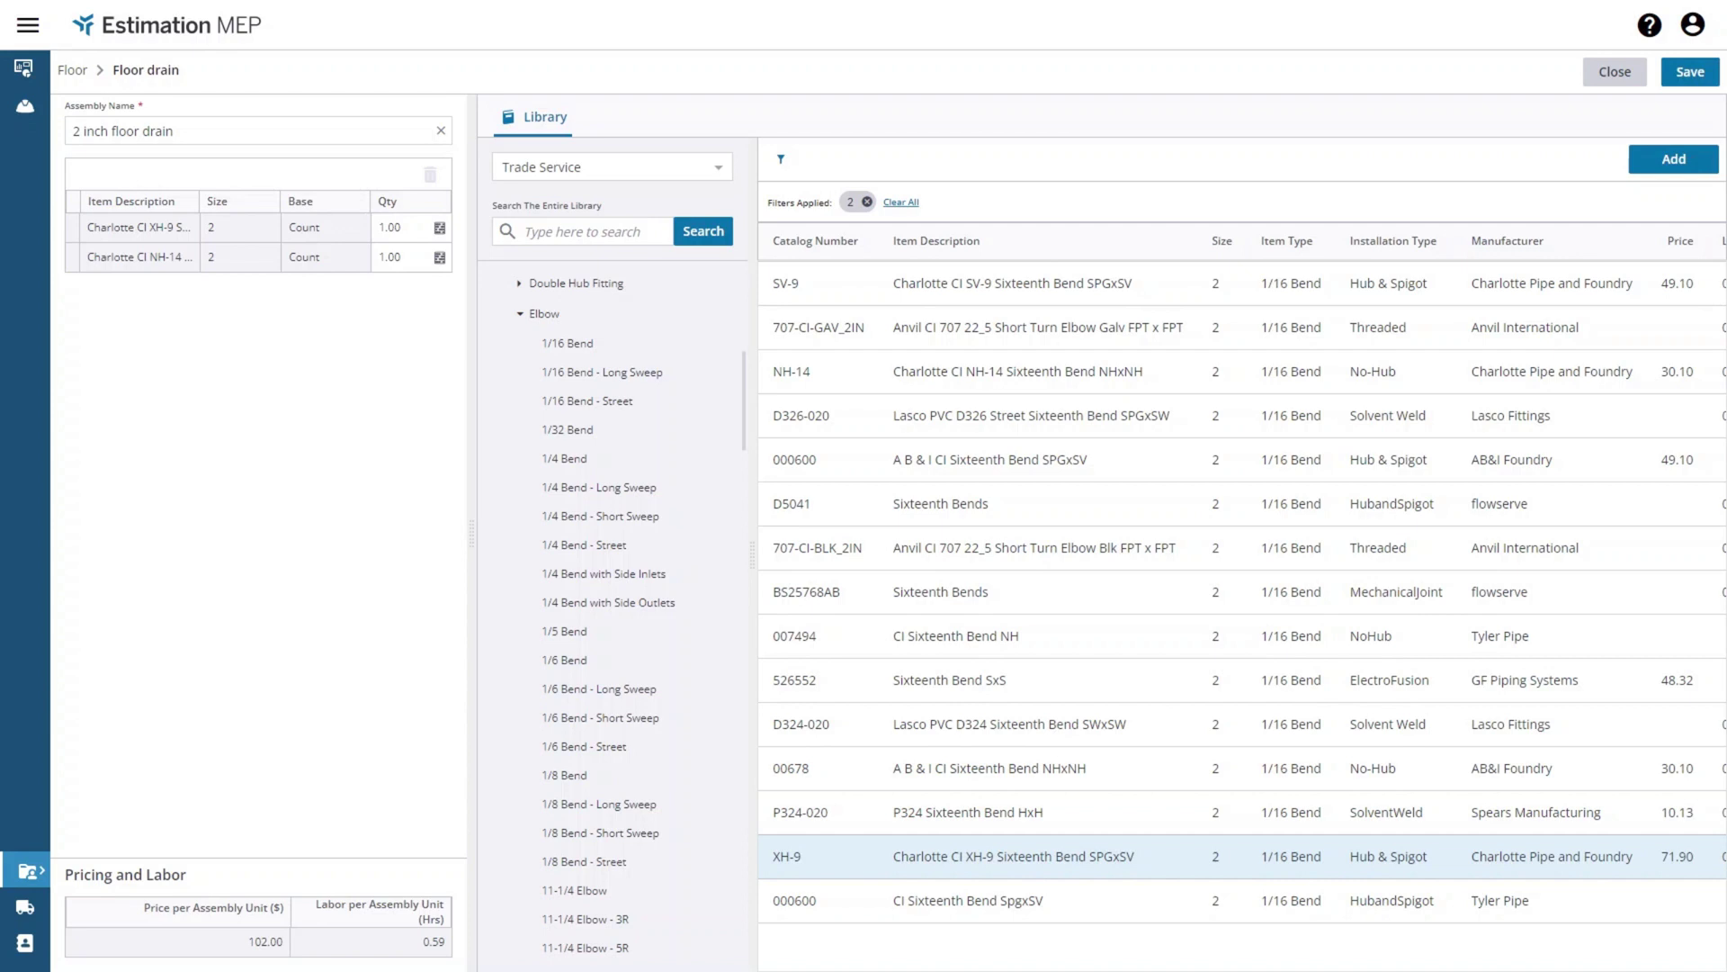
Step: Set the XH-9 bend quantity to 3 and save the 2 inch floor drain assembly
click(393, 220)
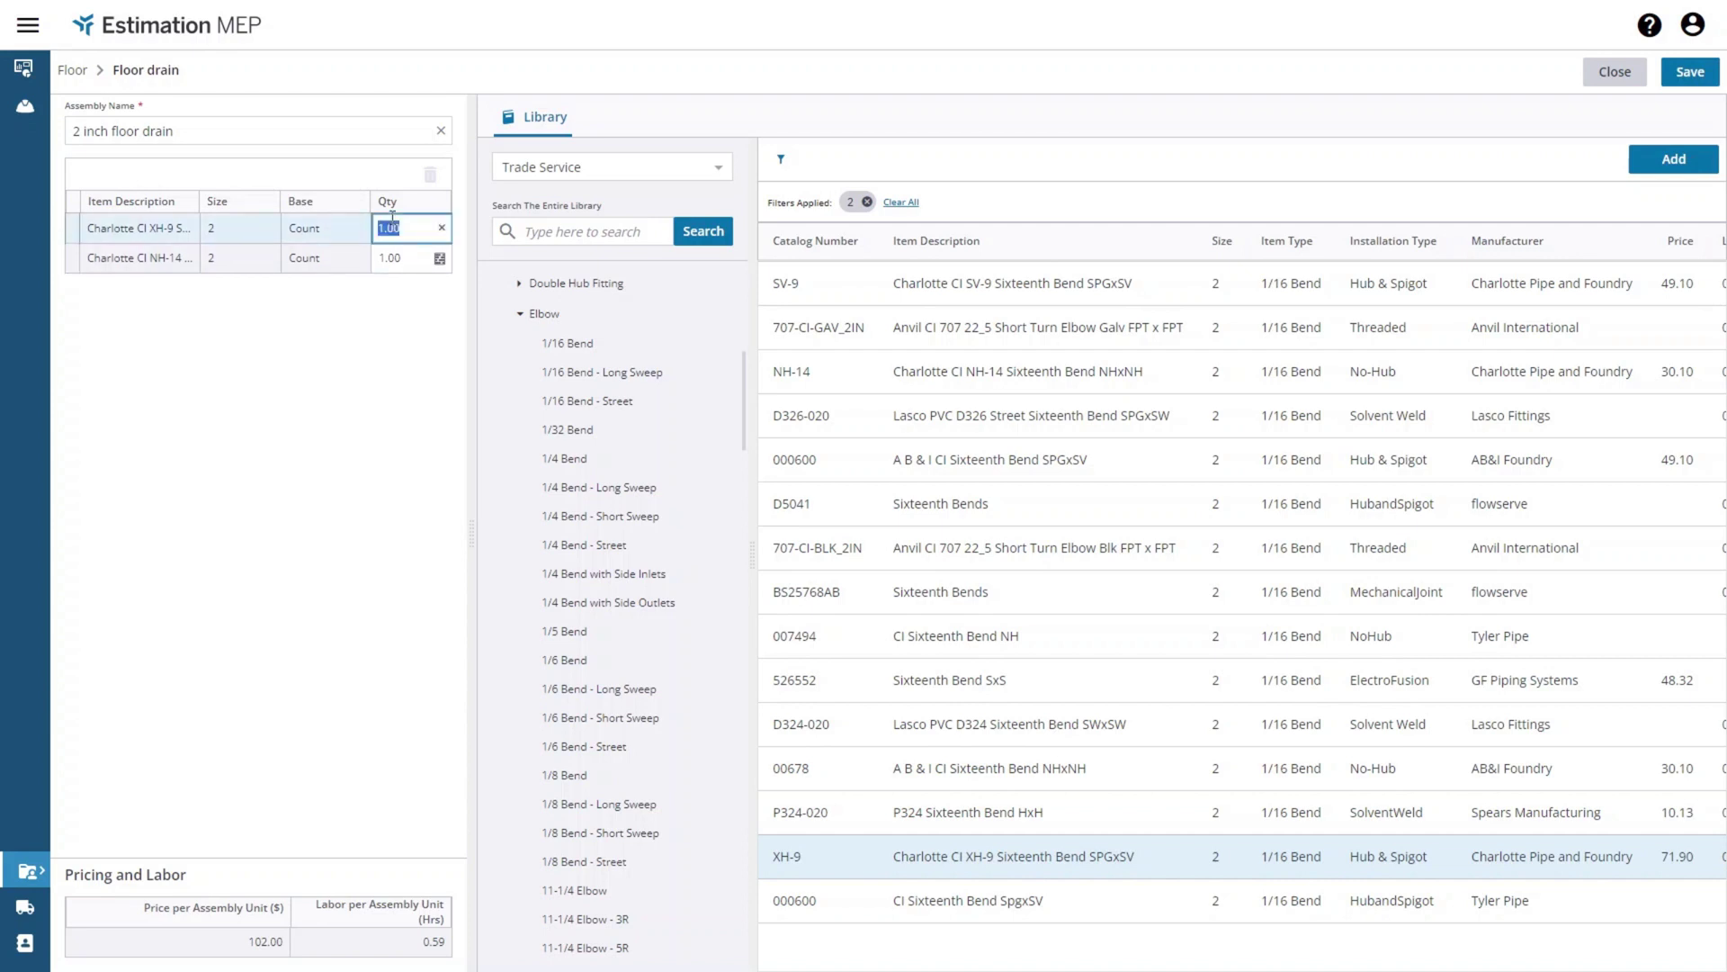
text(3)
click(372, 447)
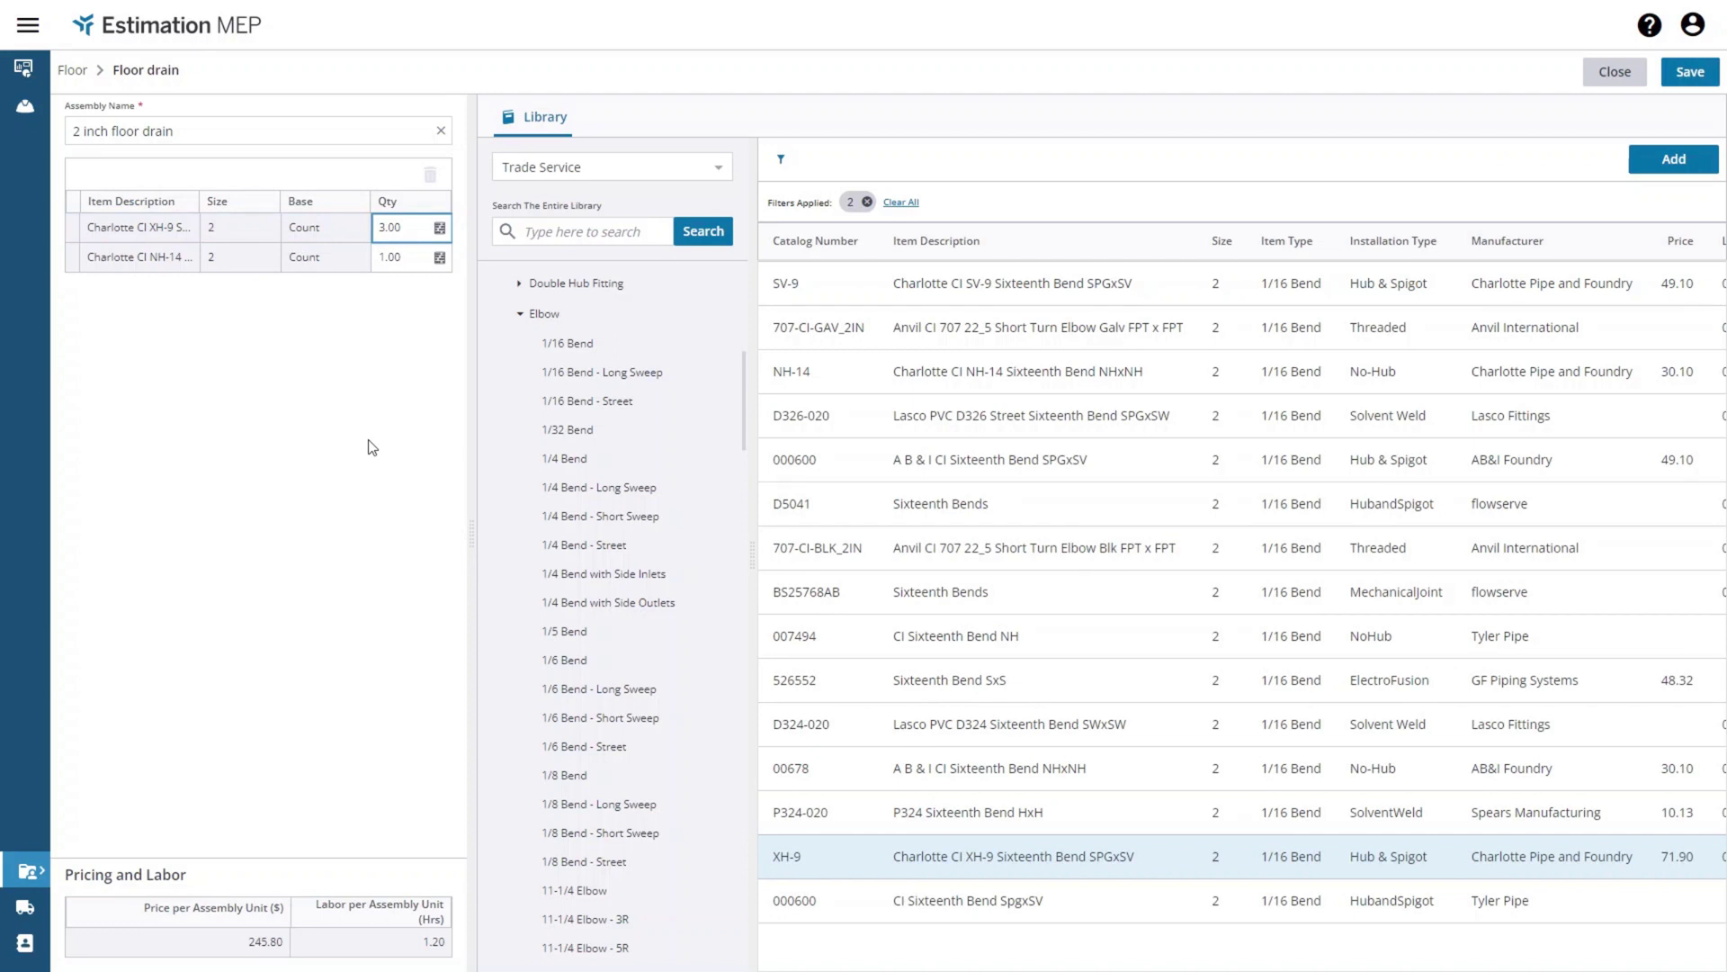
click(1690, 73)
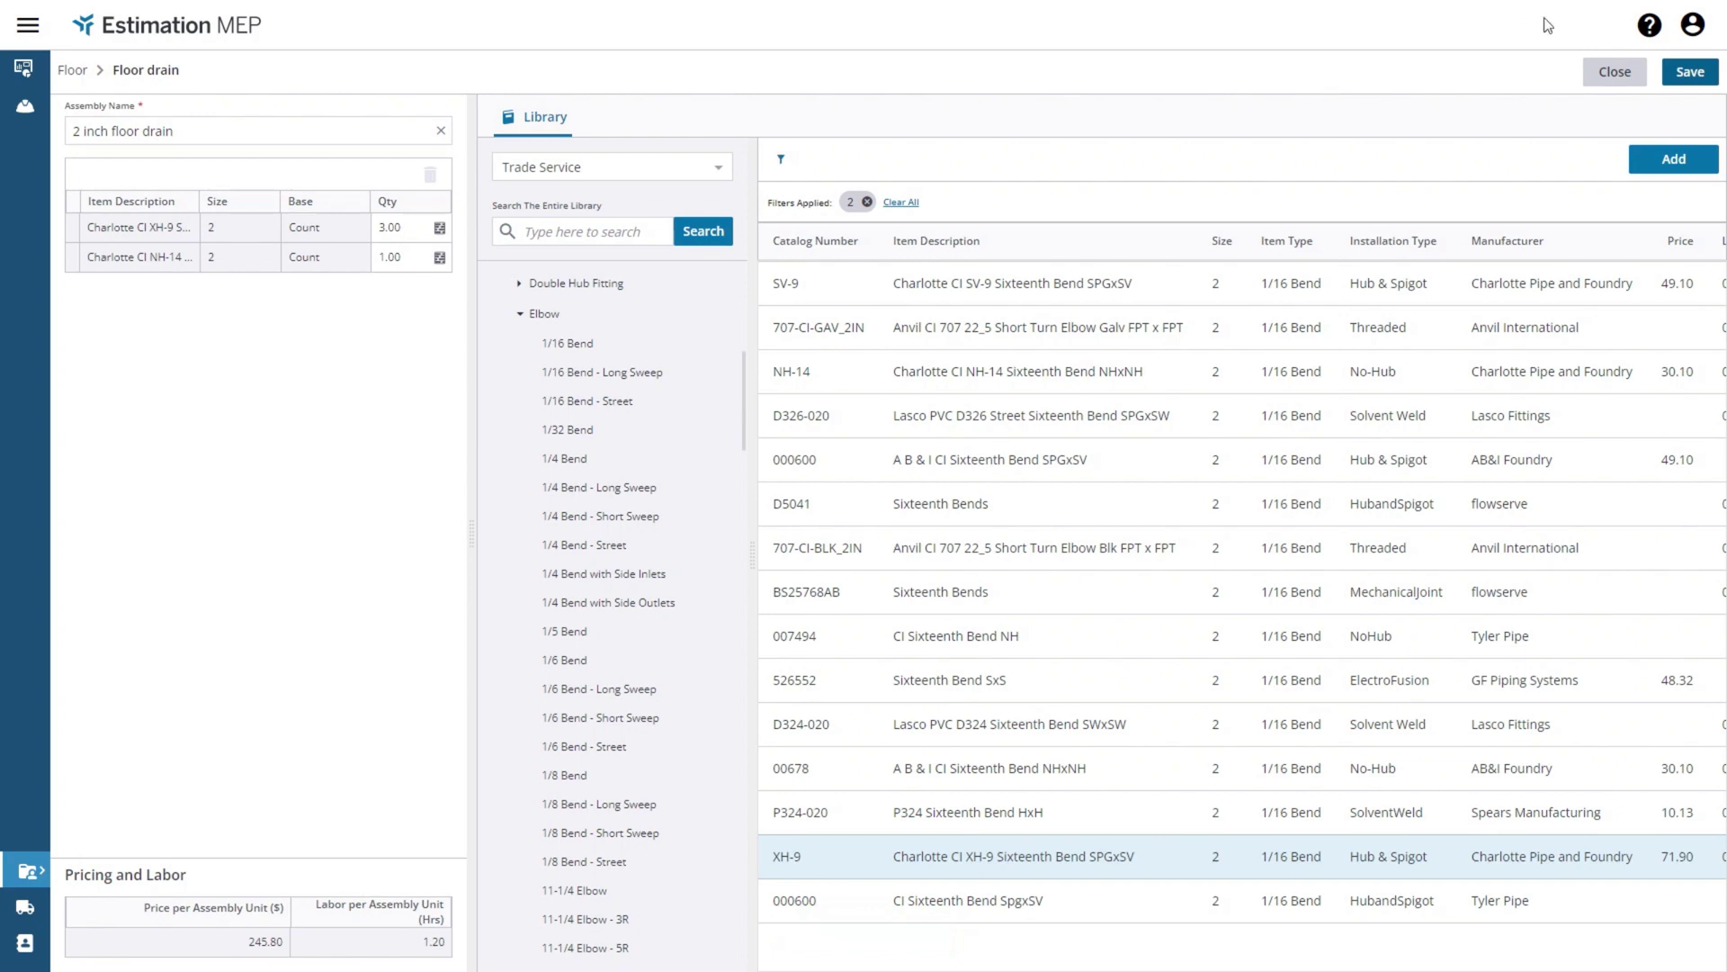
Step: Close the assembly editor to see '2 inch floor drain' listed in the Floor drain folder
click(1610, 75)
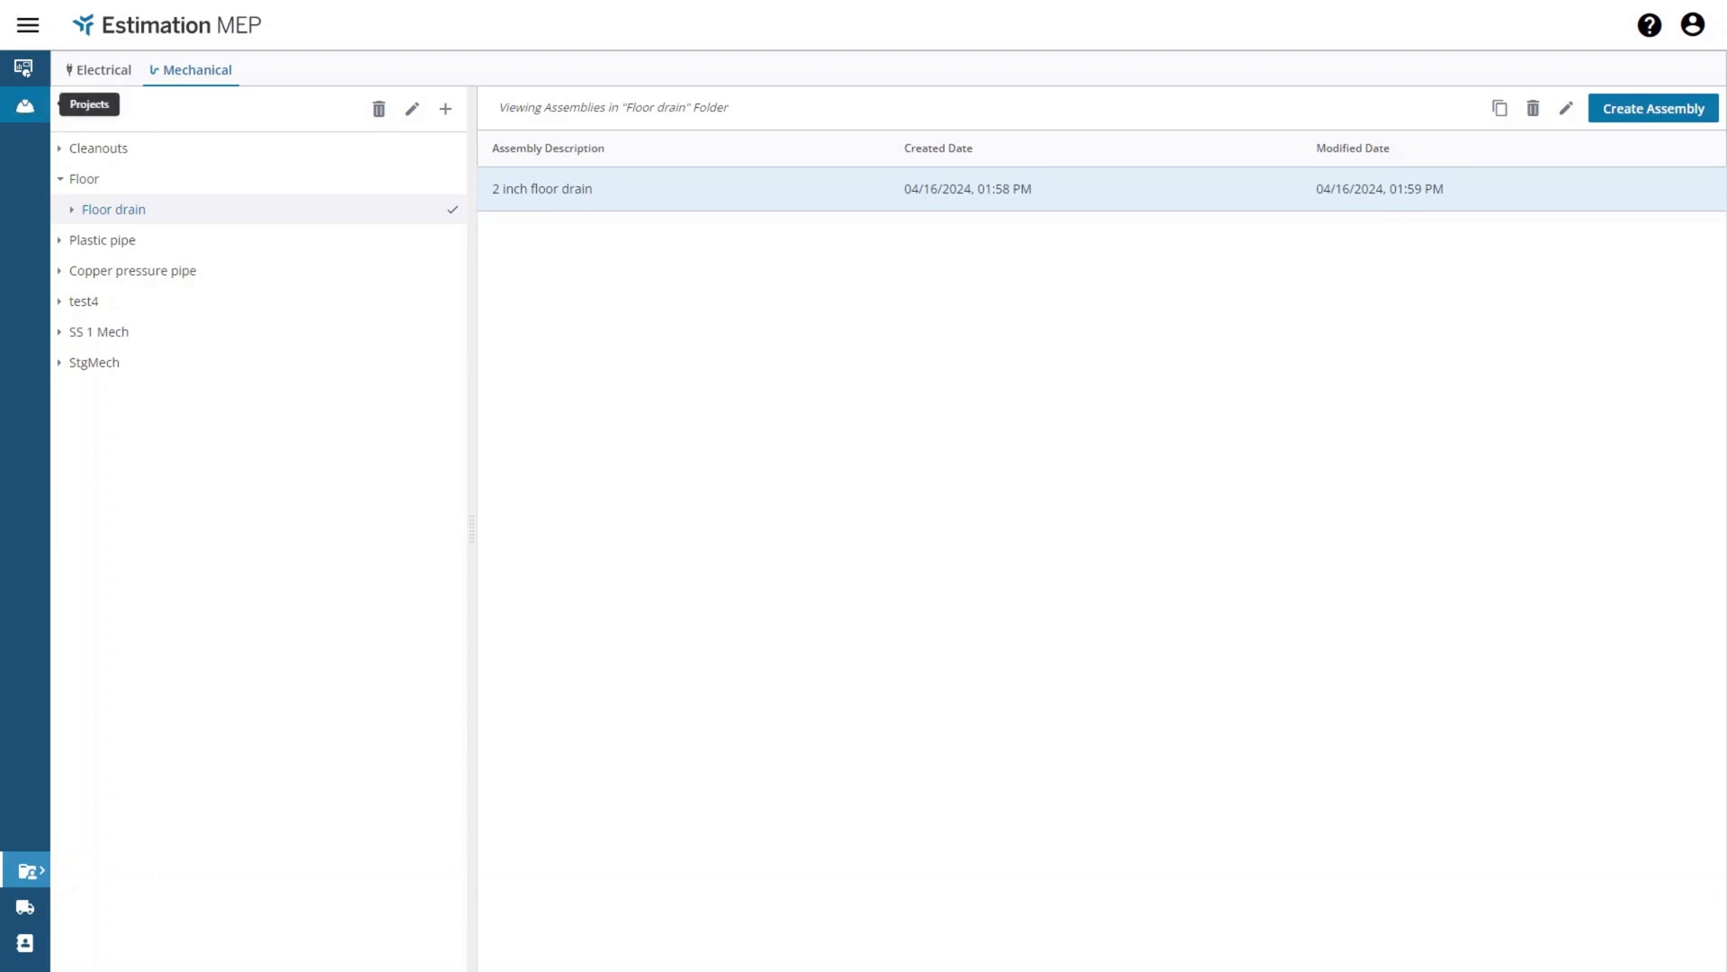
Step: From Projects, open the Demo project's Mechanical Assembly Library demo estimate in Takeoff on Mechanical 2.1
click(24, 107)
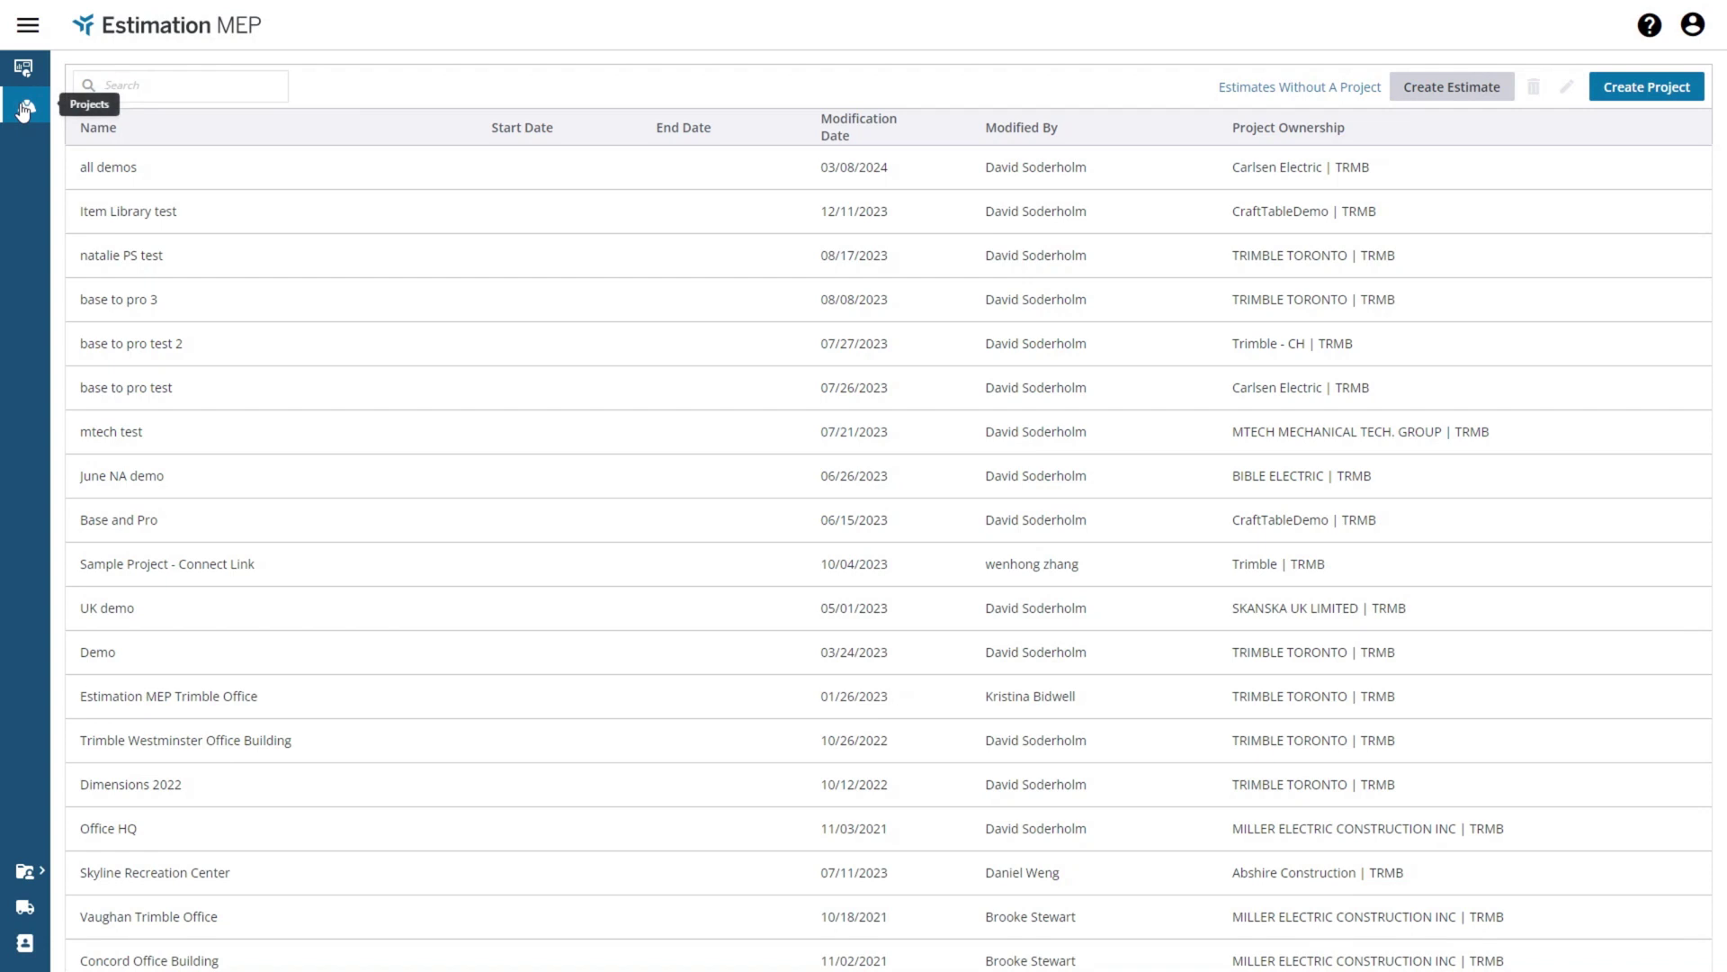
click(149, 649)
double_click(149, 650)
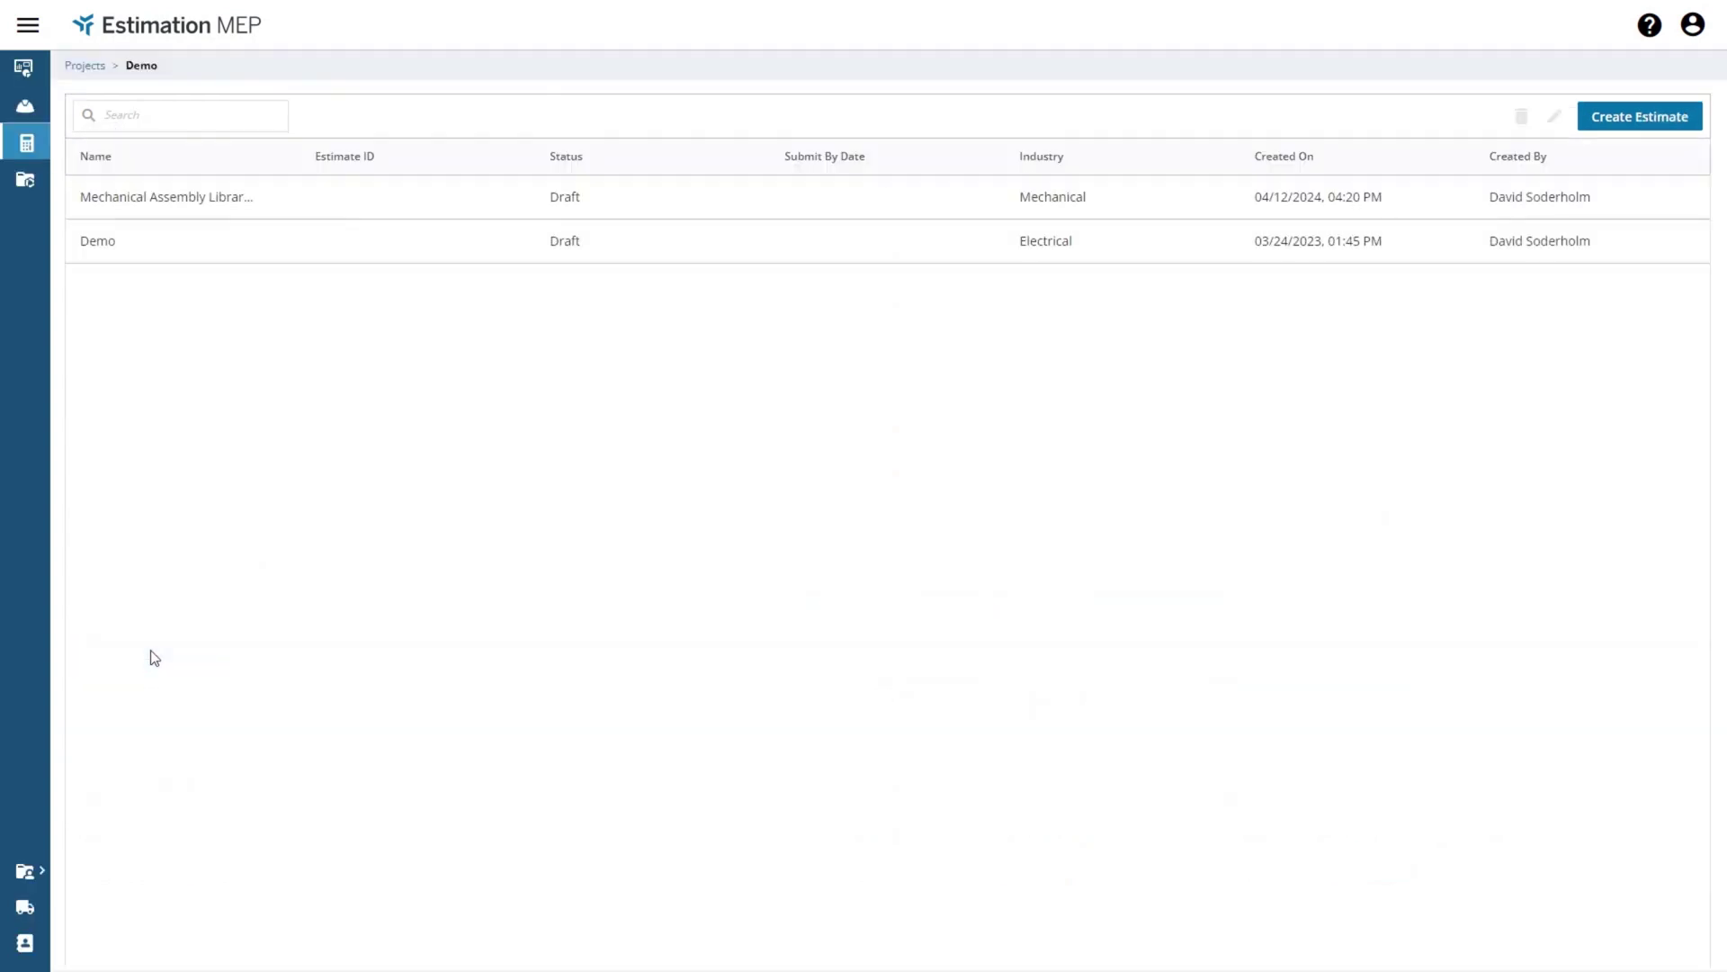
double_click(316, 198)
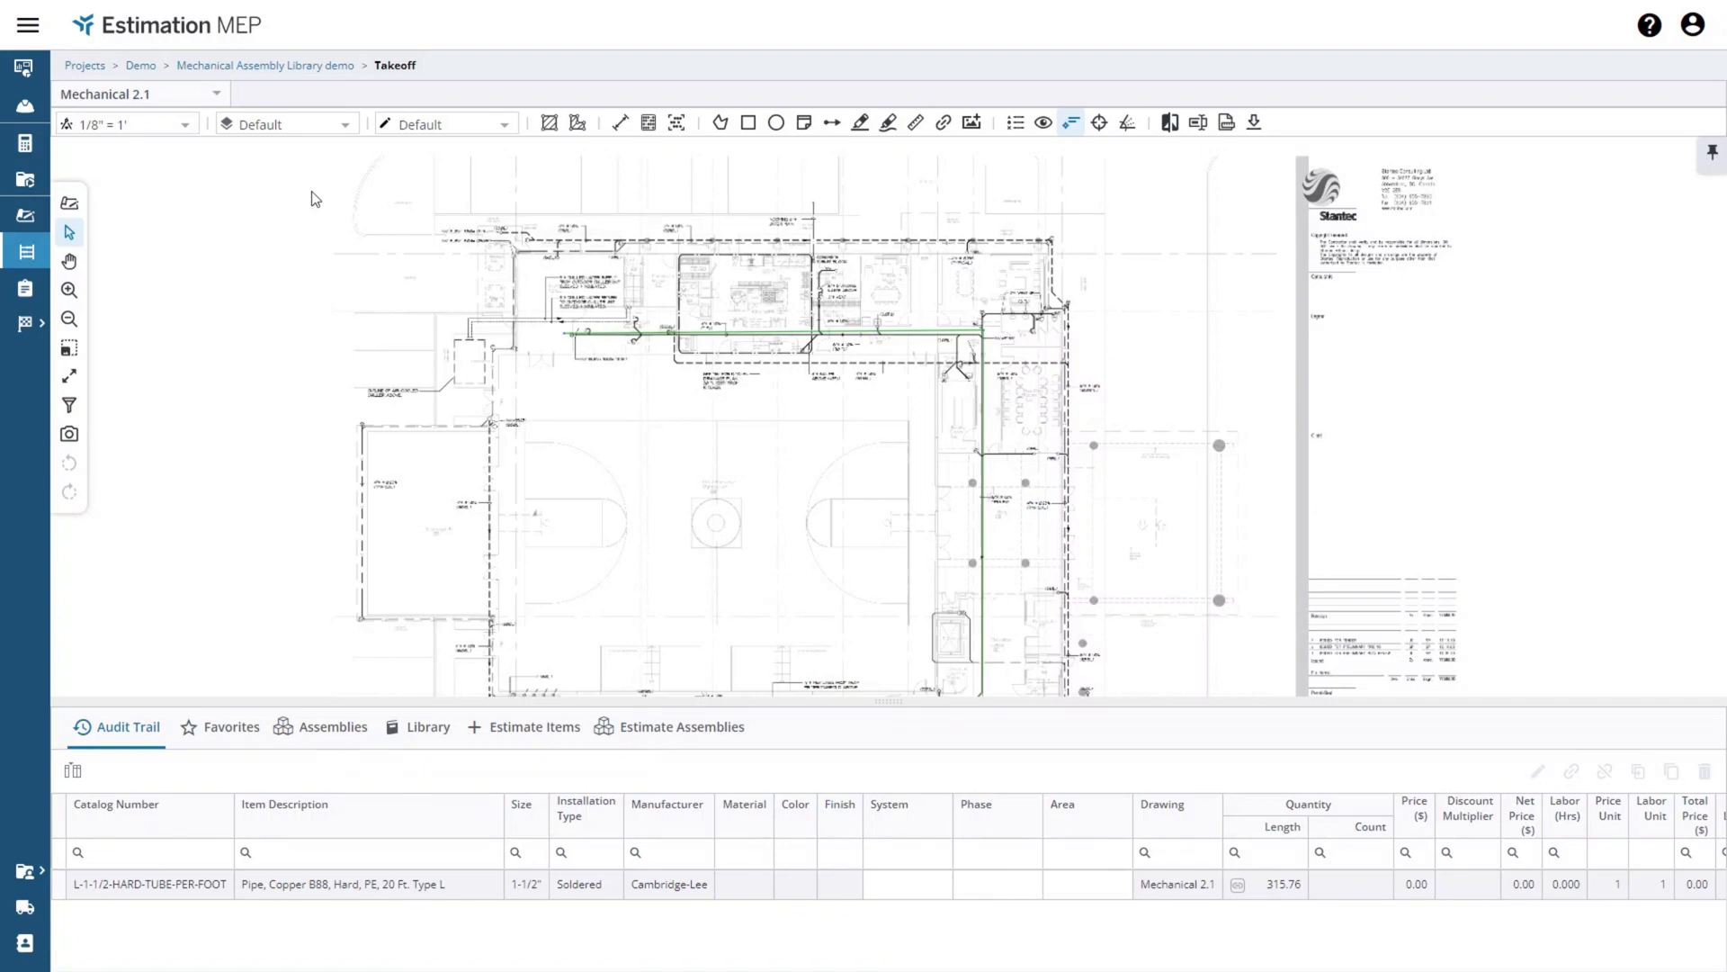
Step: Show an enlarged assembly library, frame the restroom plumbing, and open Mechanical > Floor > Floor drain
click(328, 731)
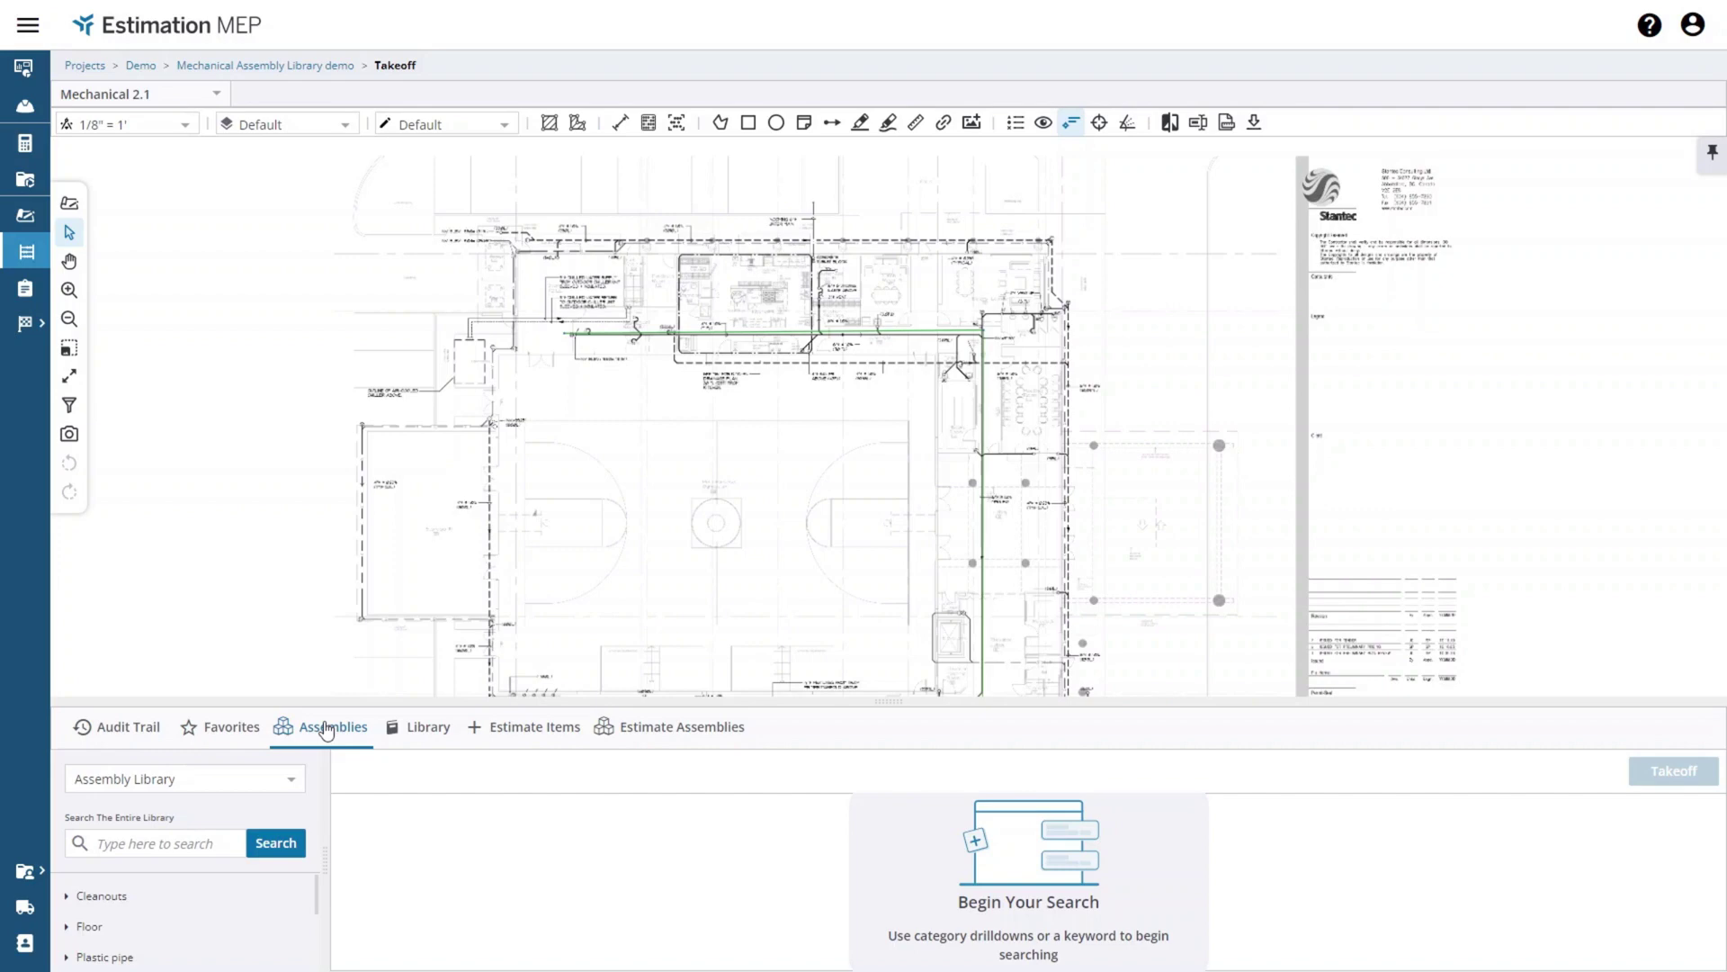
drag(767, 703, 769, 580)
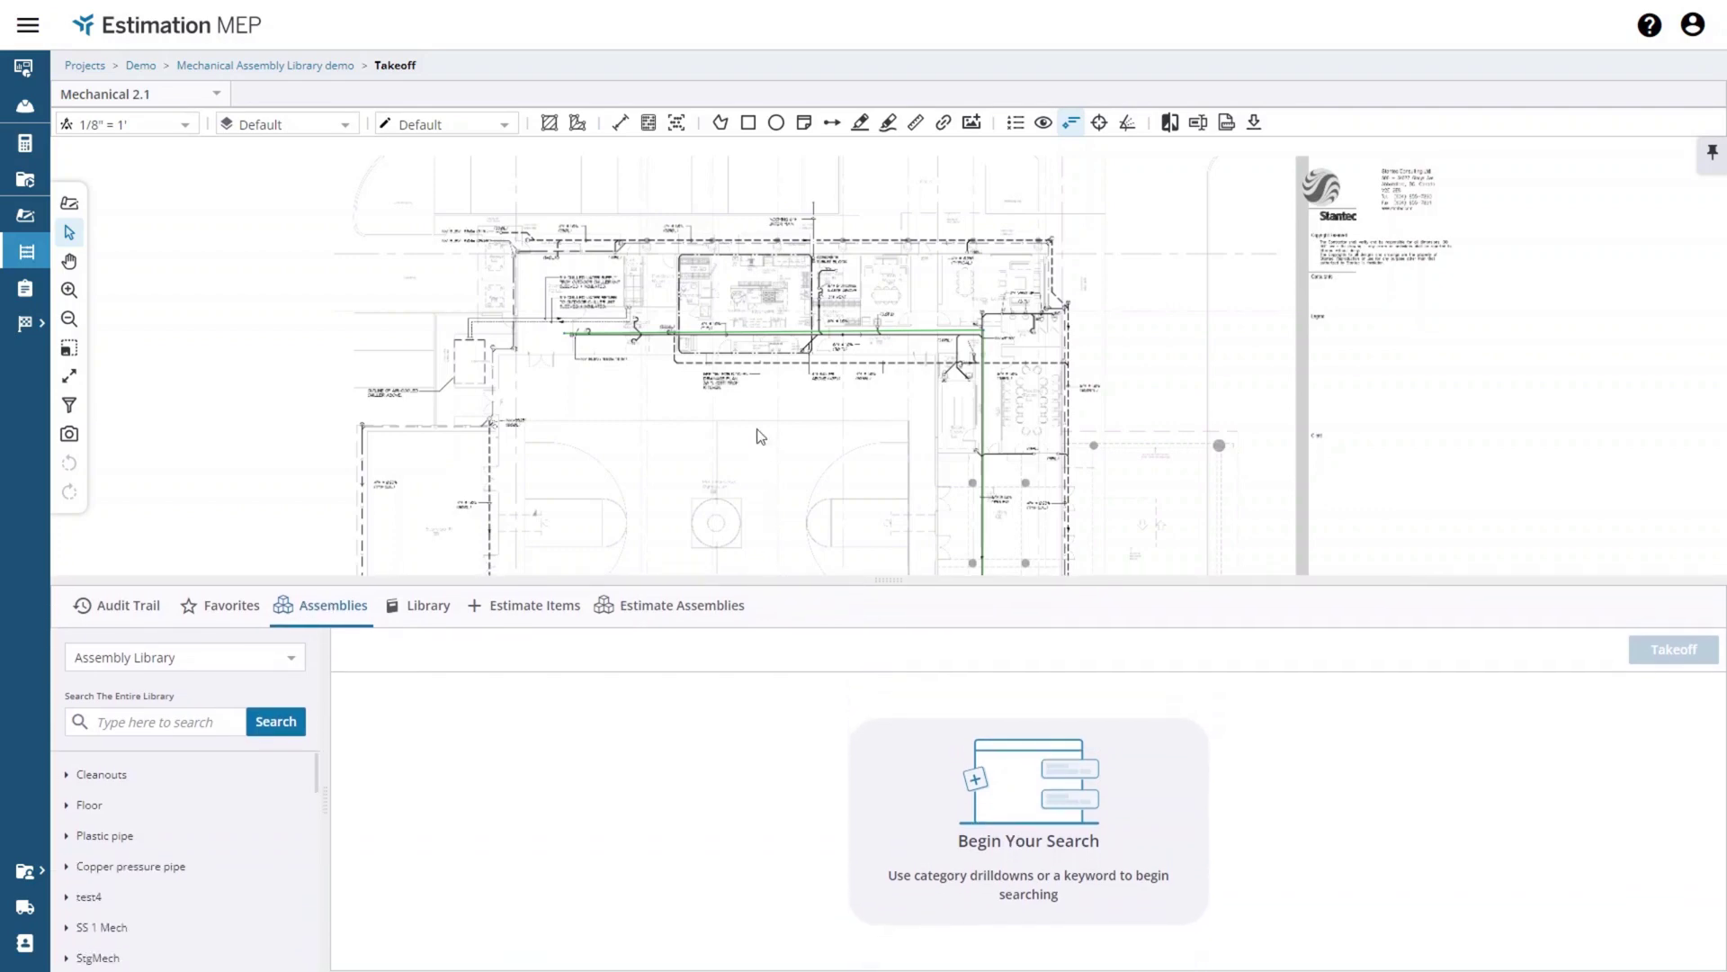
drag(760, 413, 756, 208)
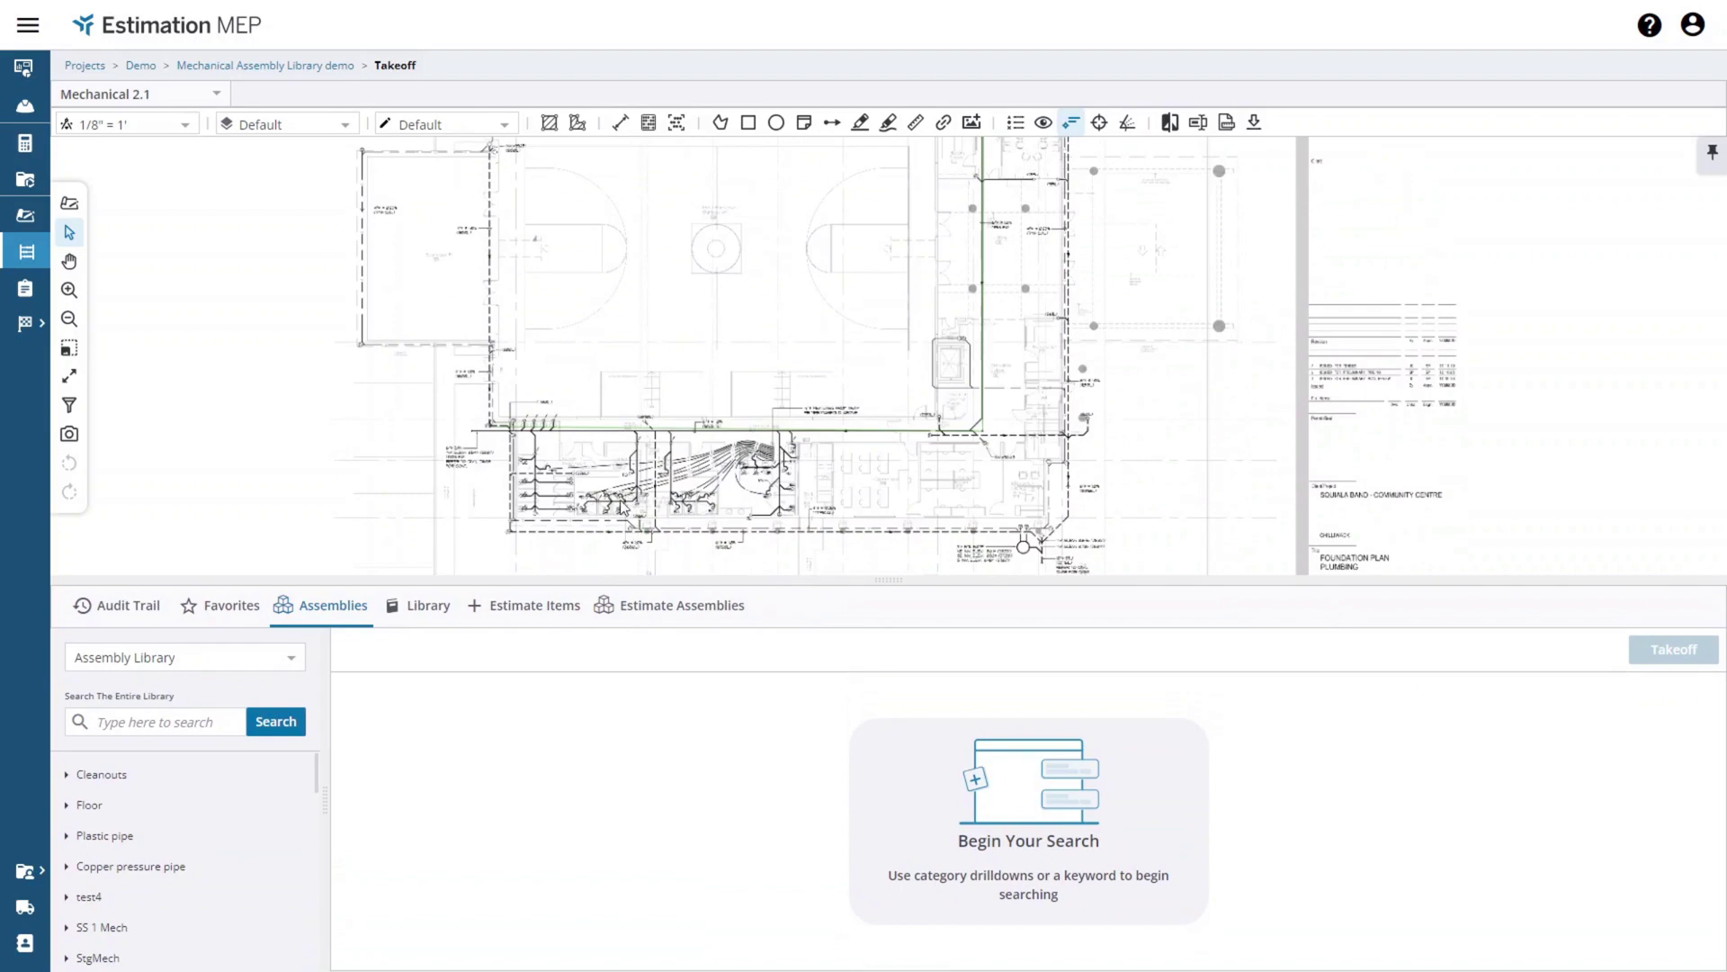
scroll(621, 518, up, 5)
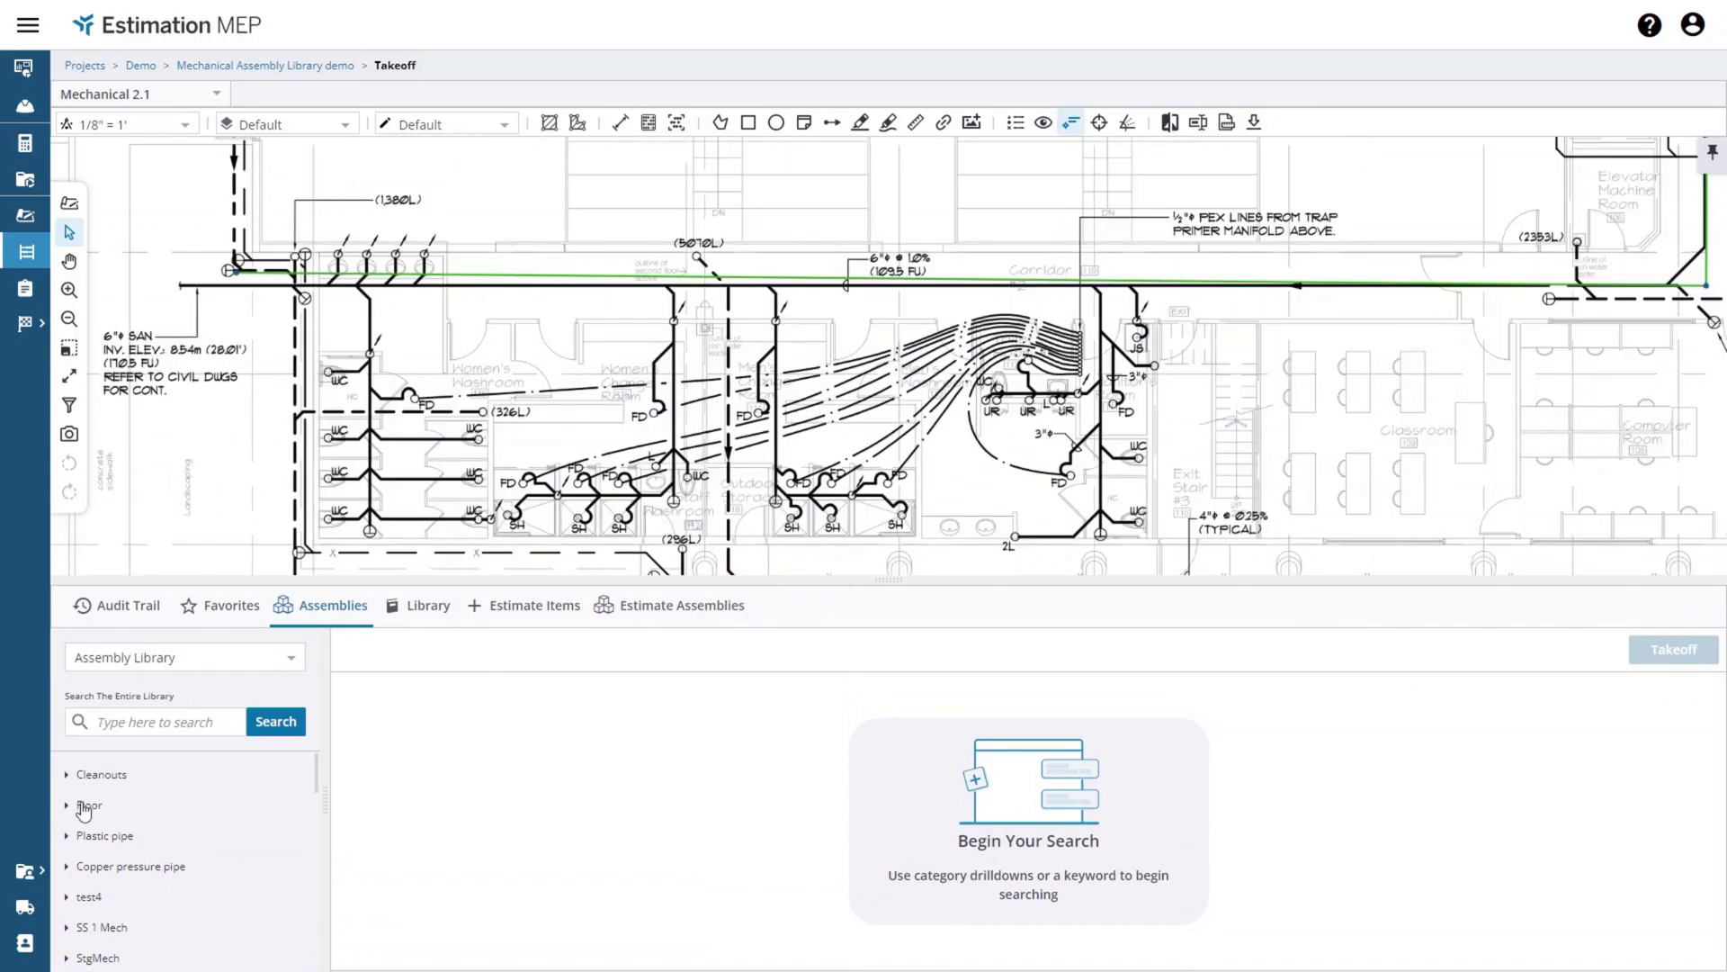
click(83, 808)
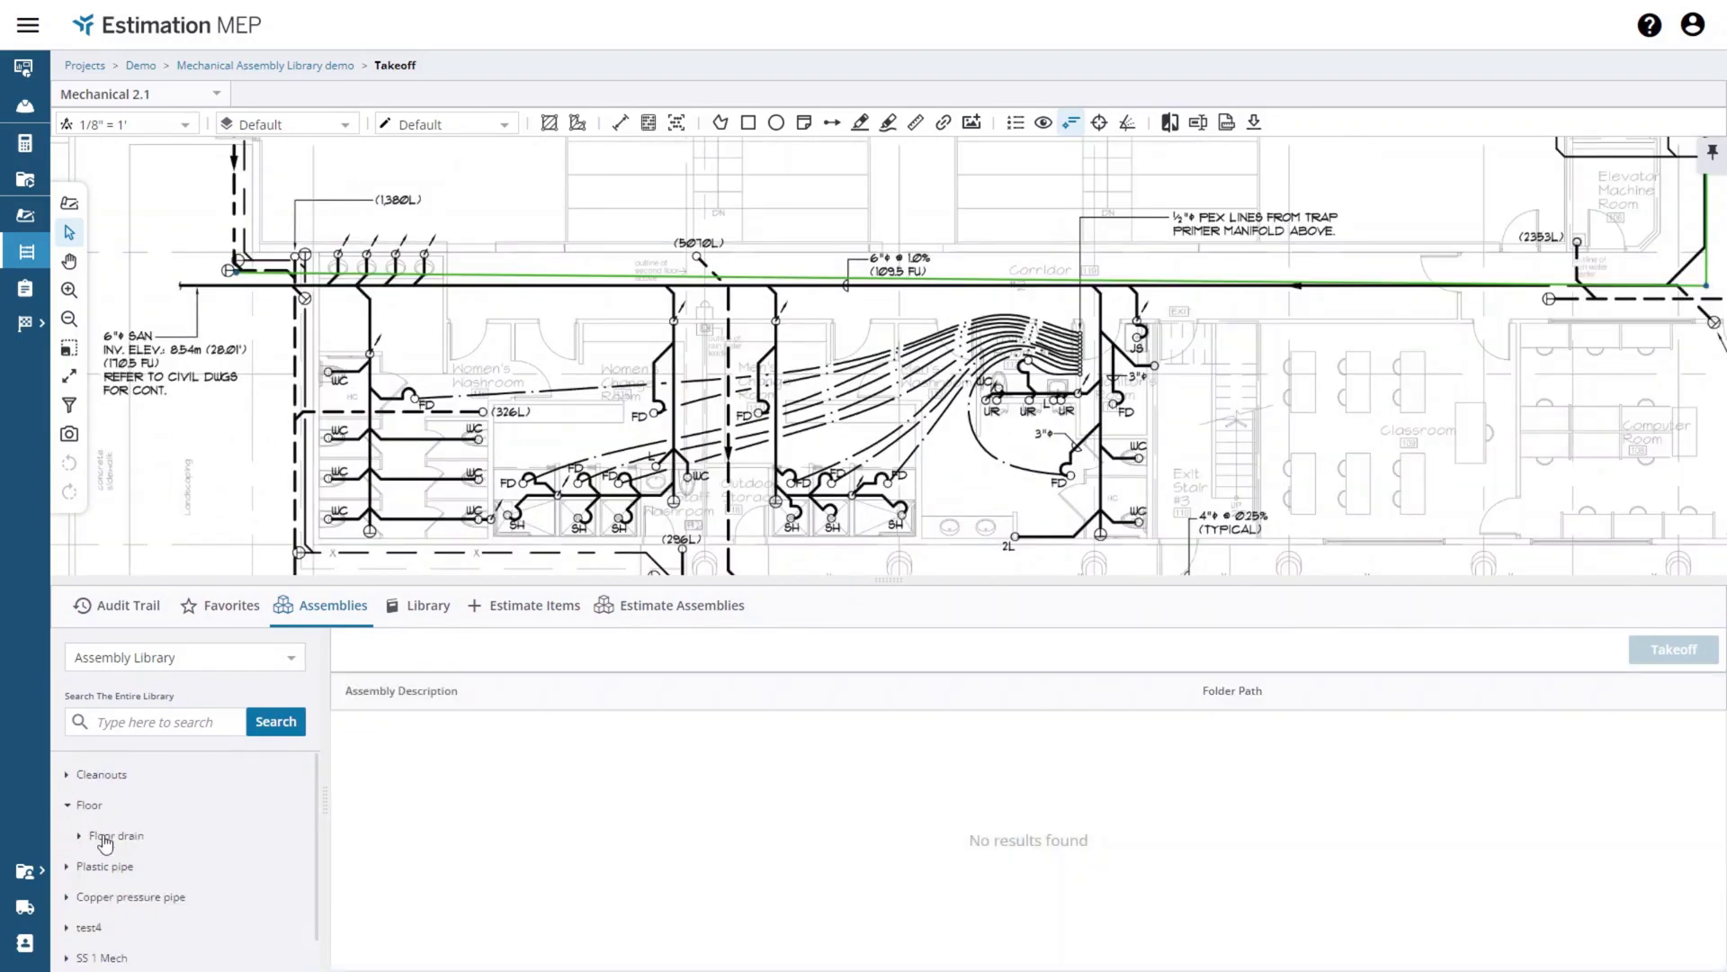
click(105, 839)
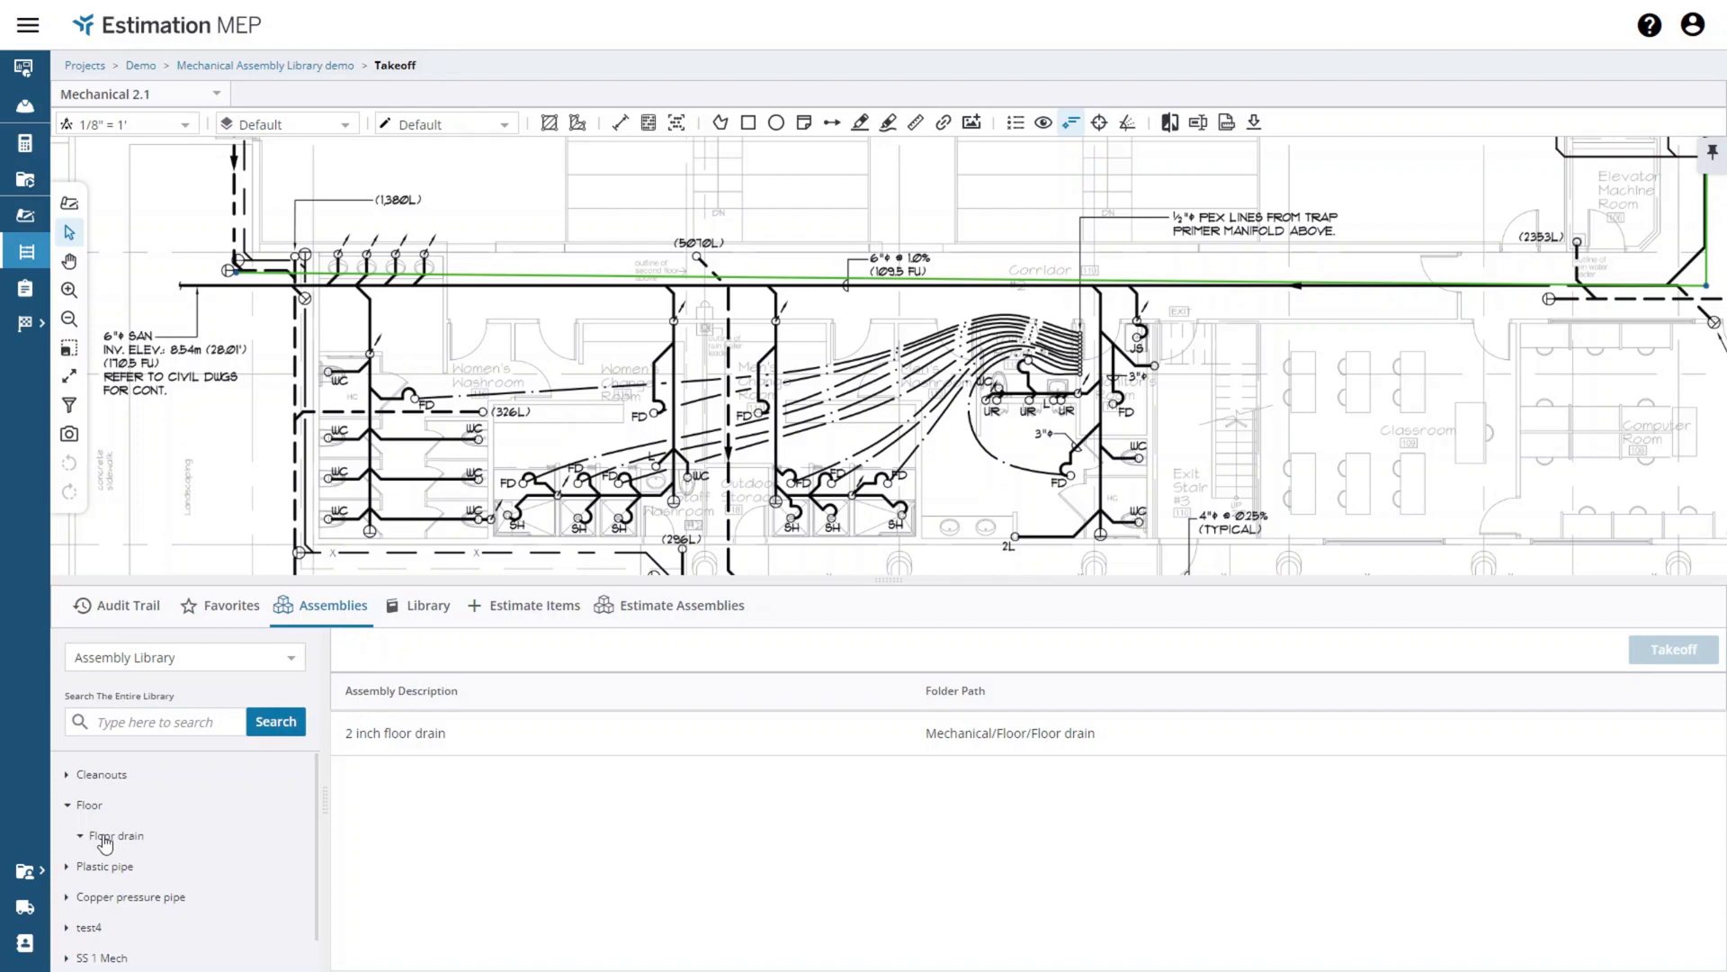
Step: Start a takeoff with the 2 inch floor drain assembly and switch the first fitting's base to Length
click(684, 740)
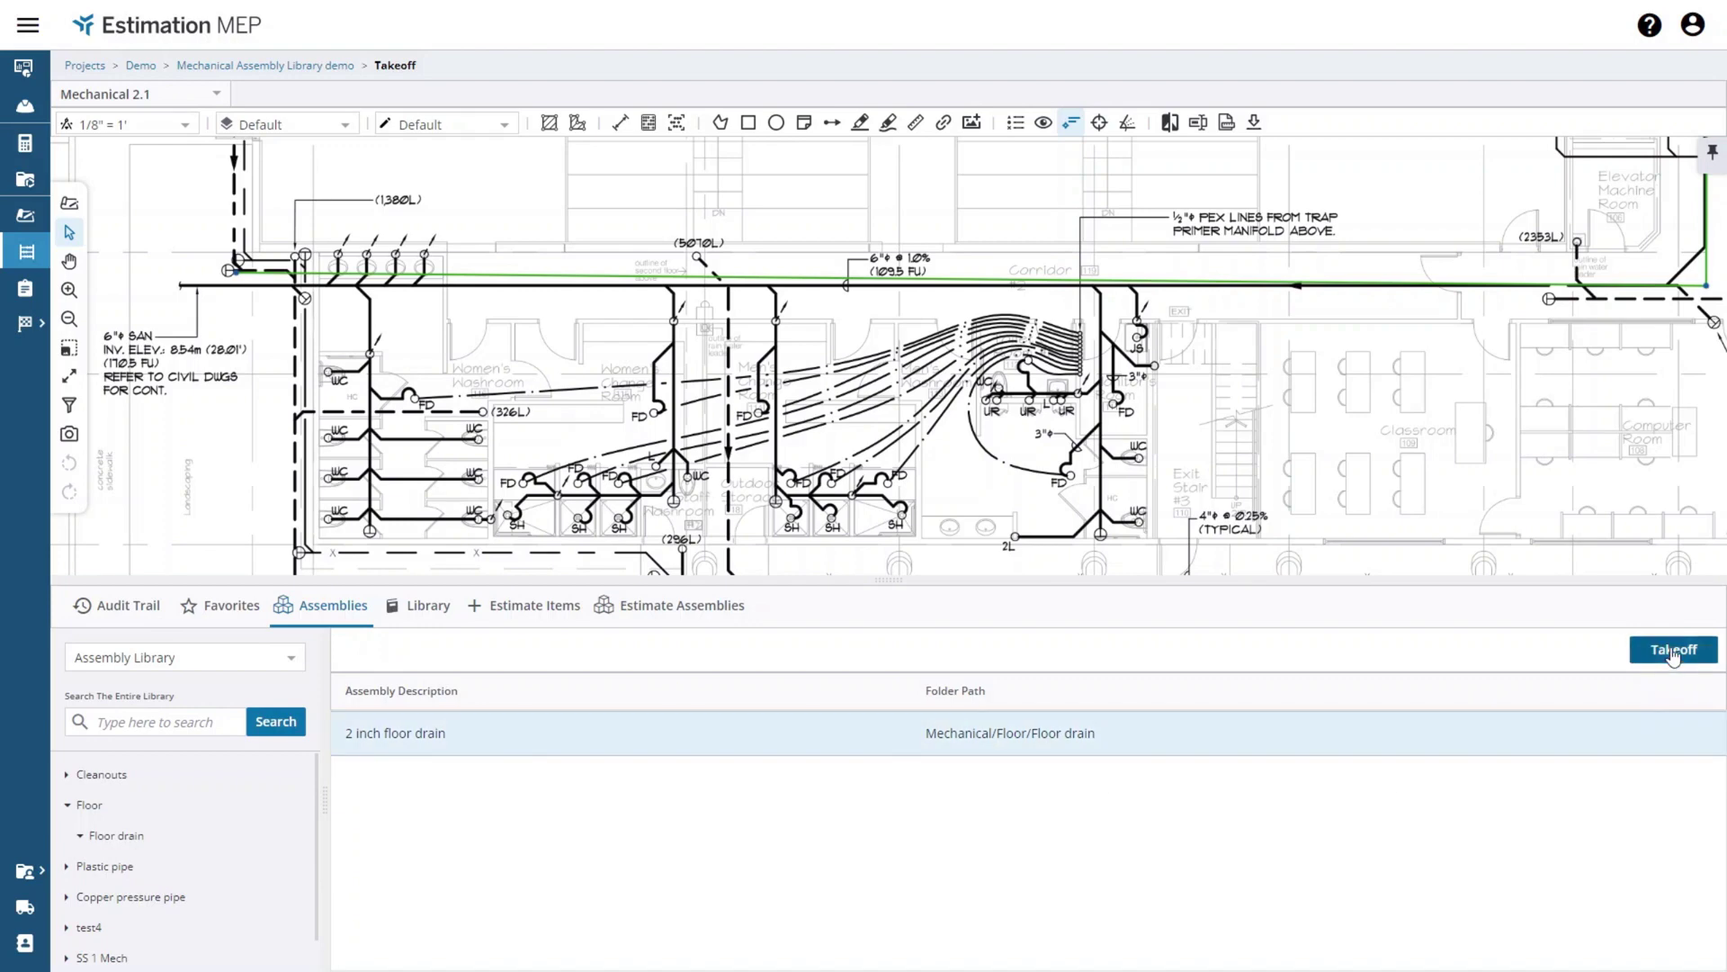
click(1672, 652)
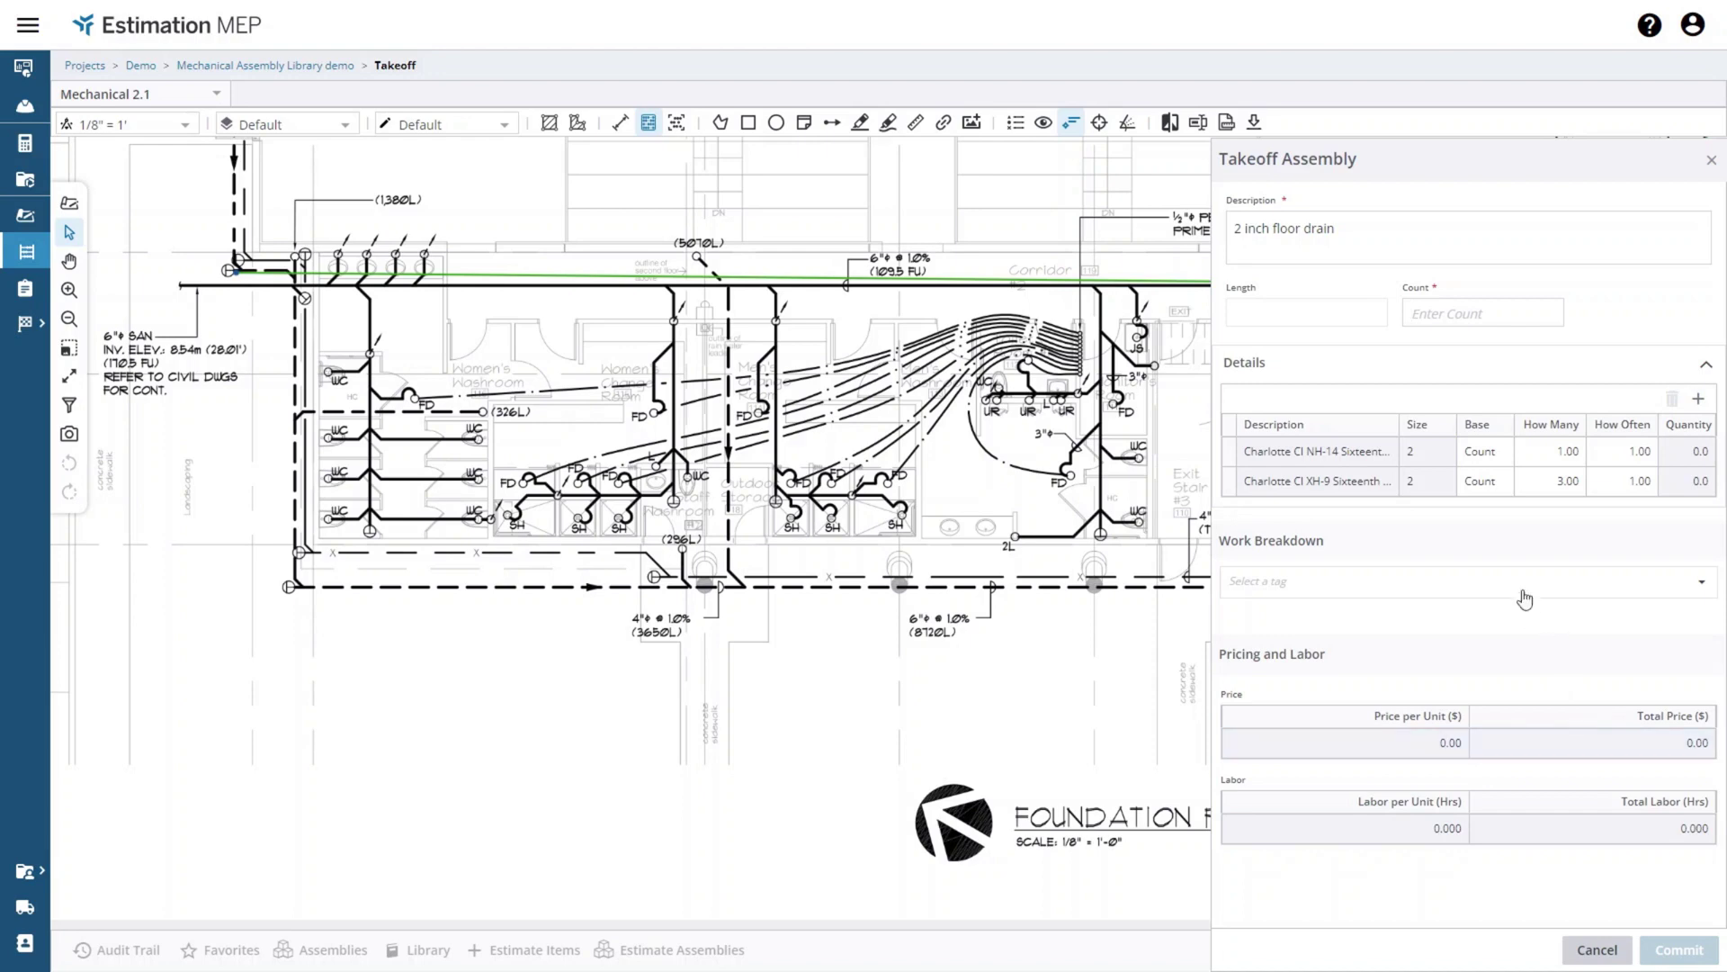
click(1484, 454)
click(1499, 455)
click(1480, 524)
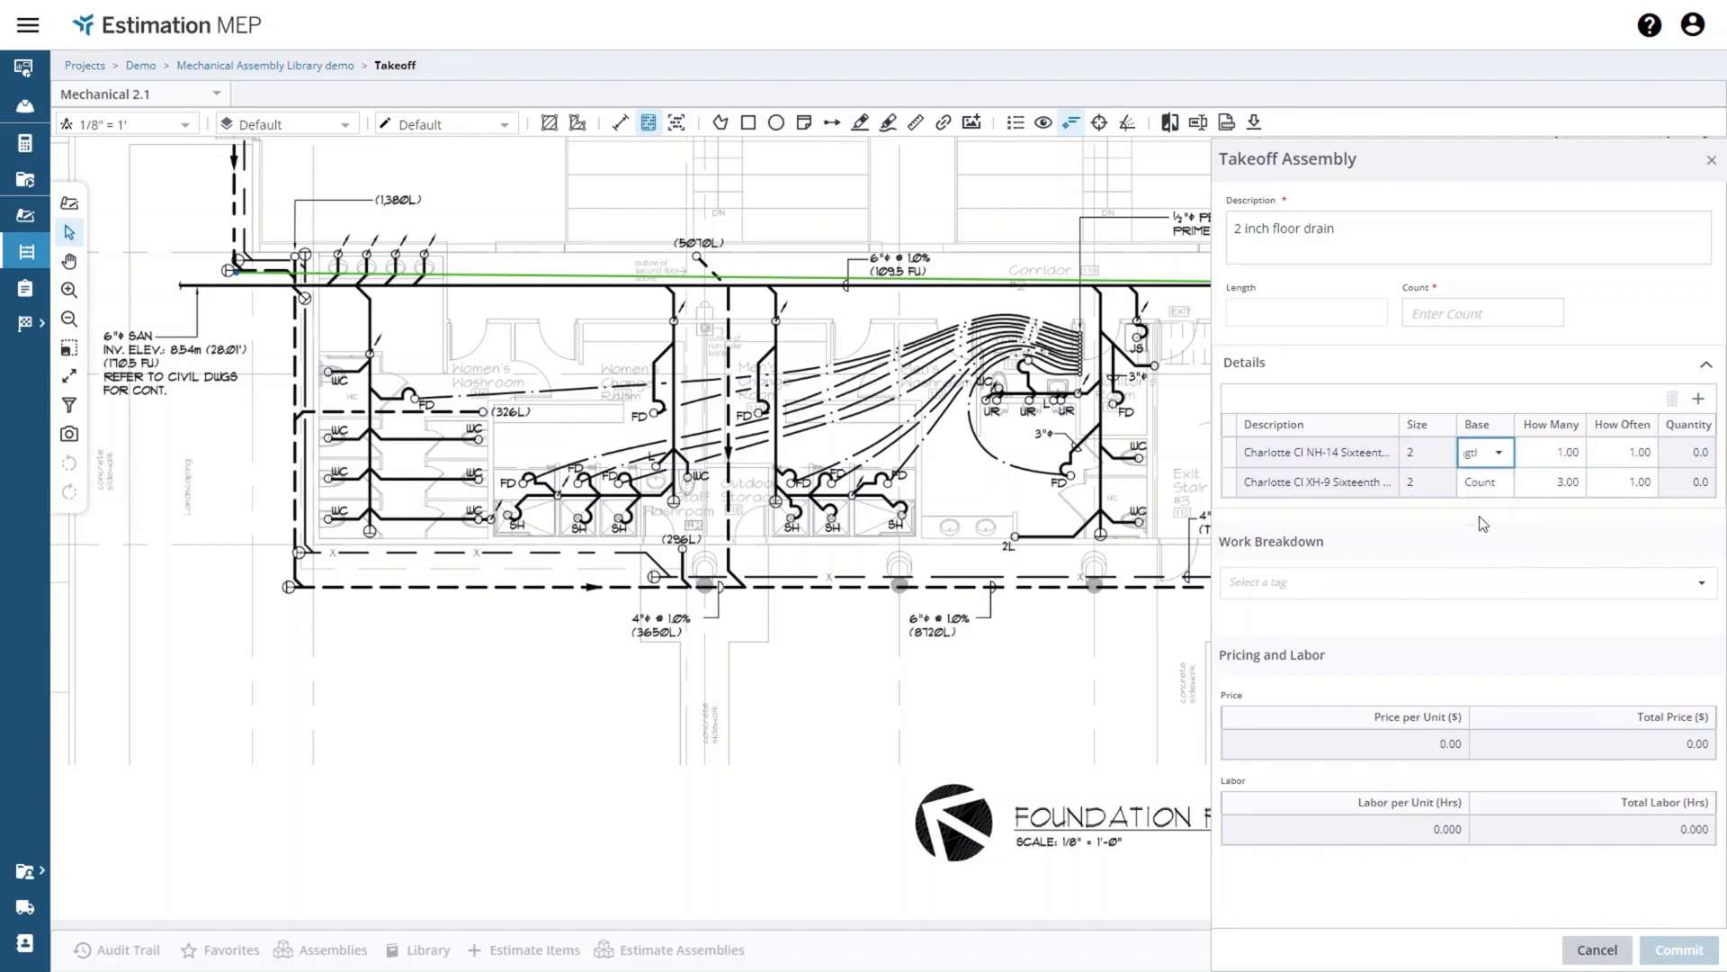
click(1615, 322)
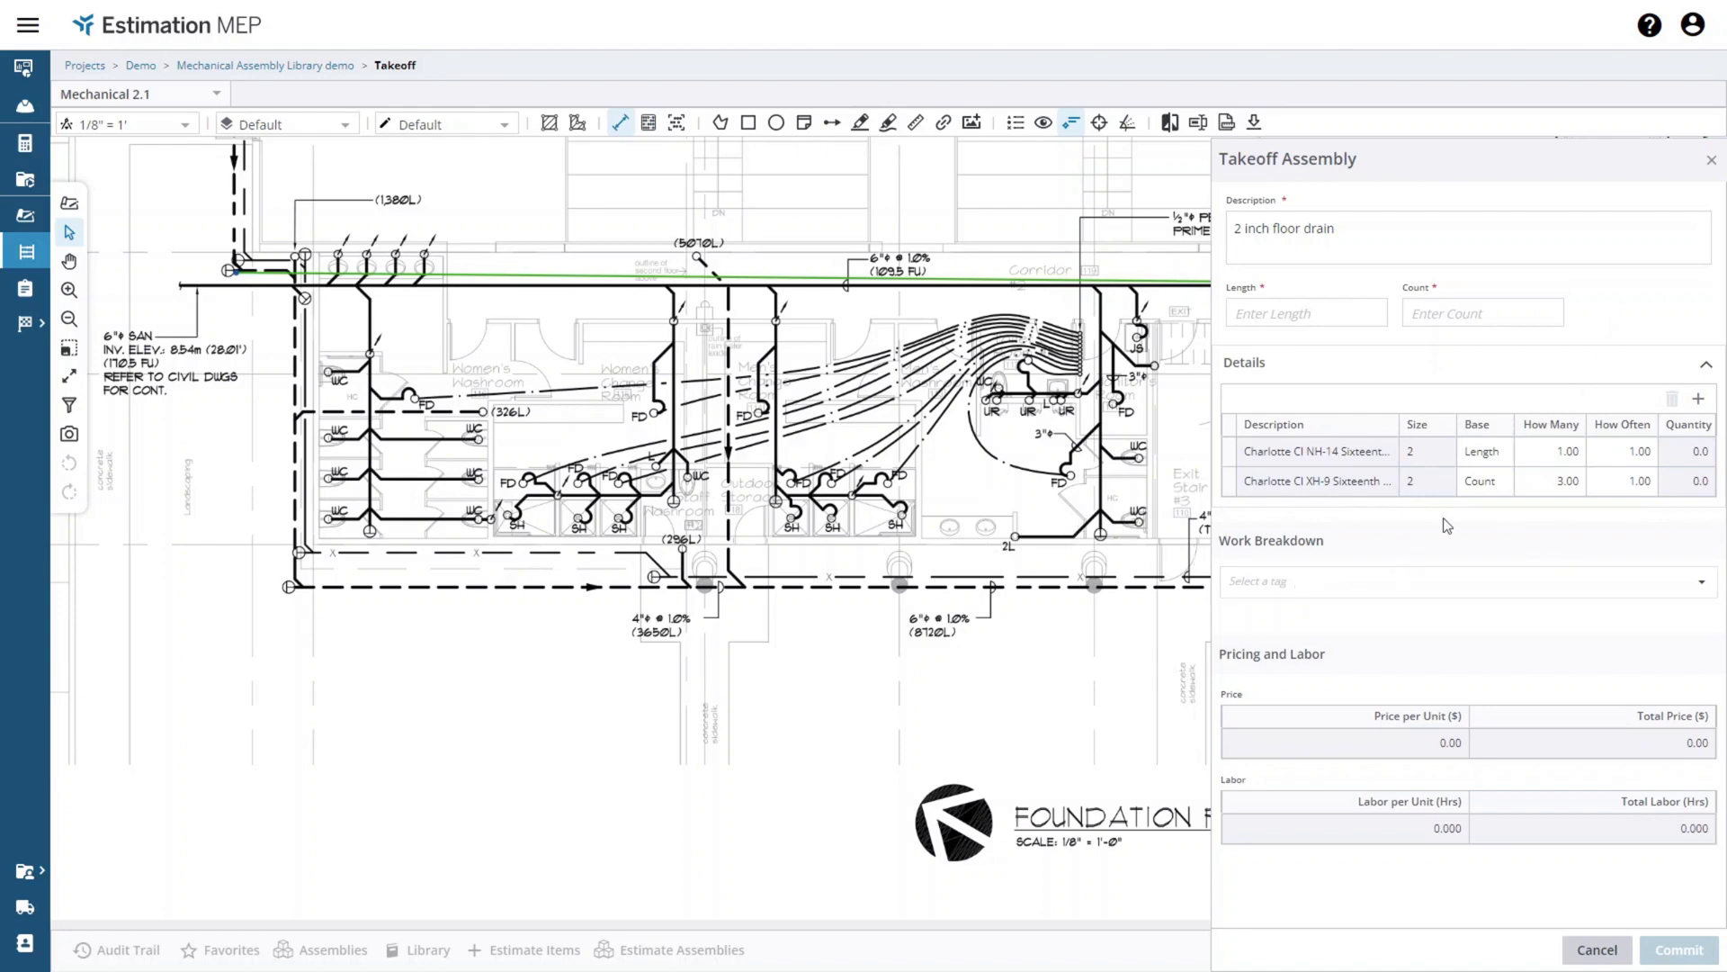
Step: Return the first fitting's base to Count and set its How Many to 3
click(1498, 464)
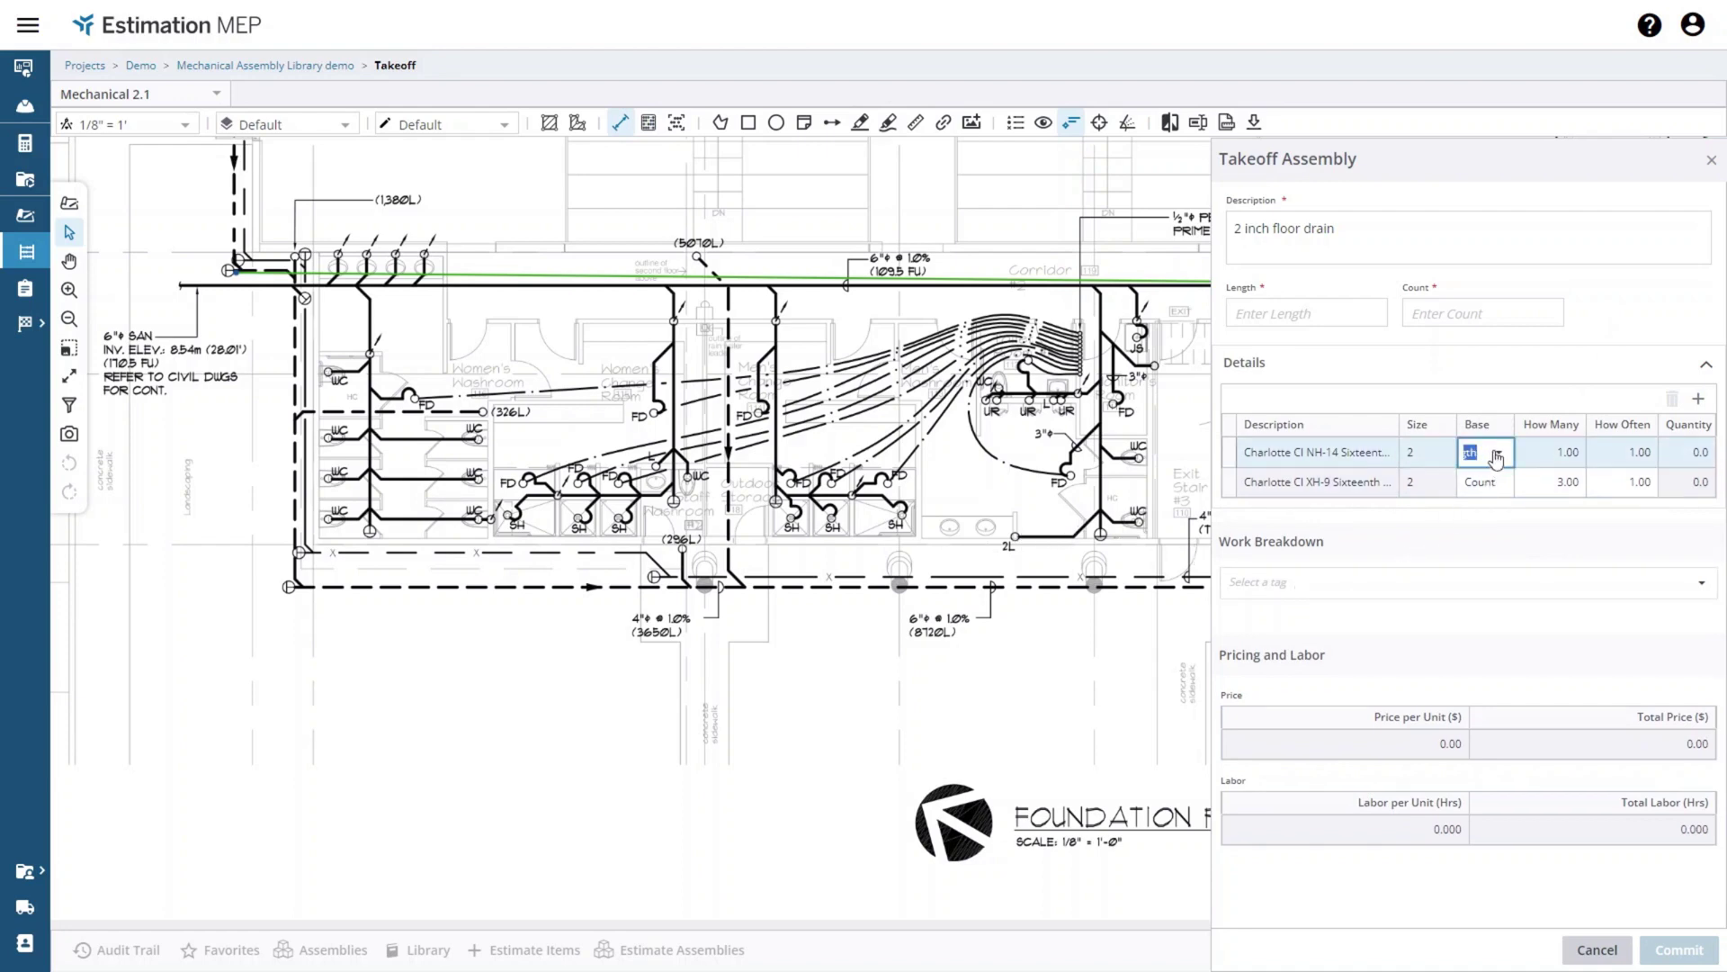
click(1500, 457)
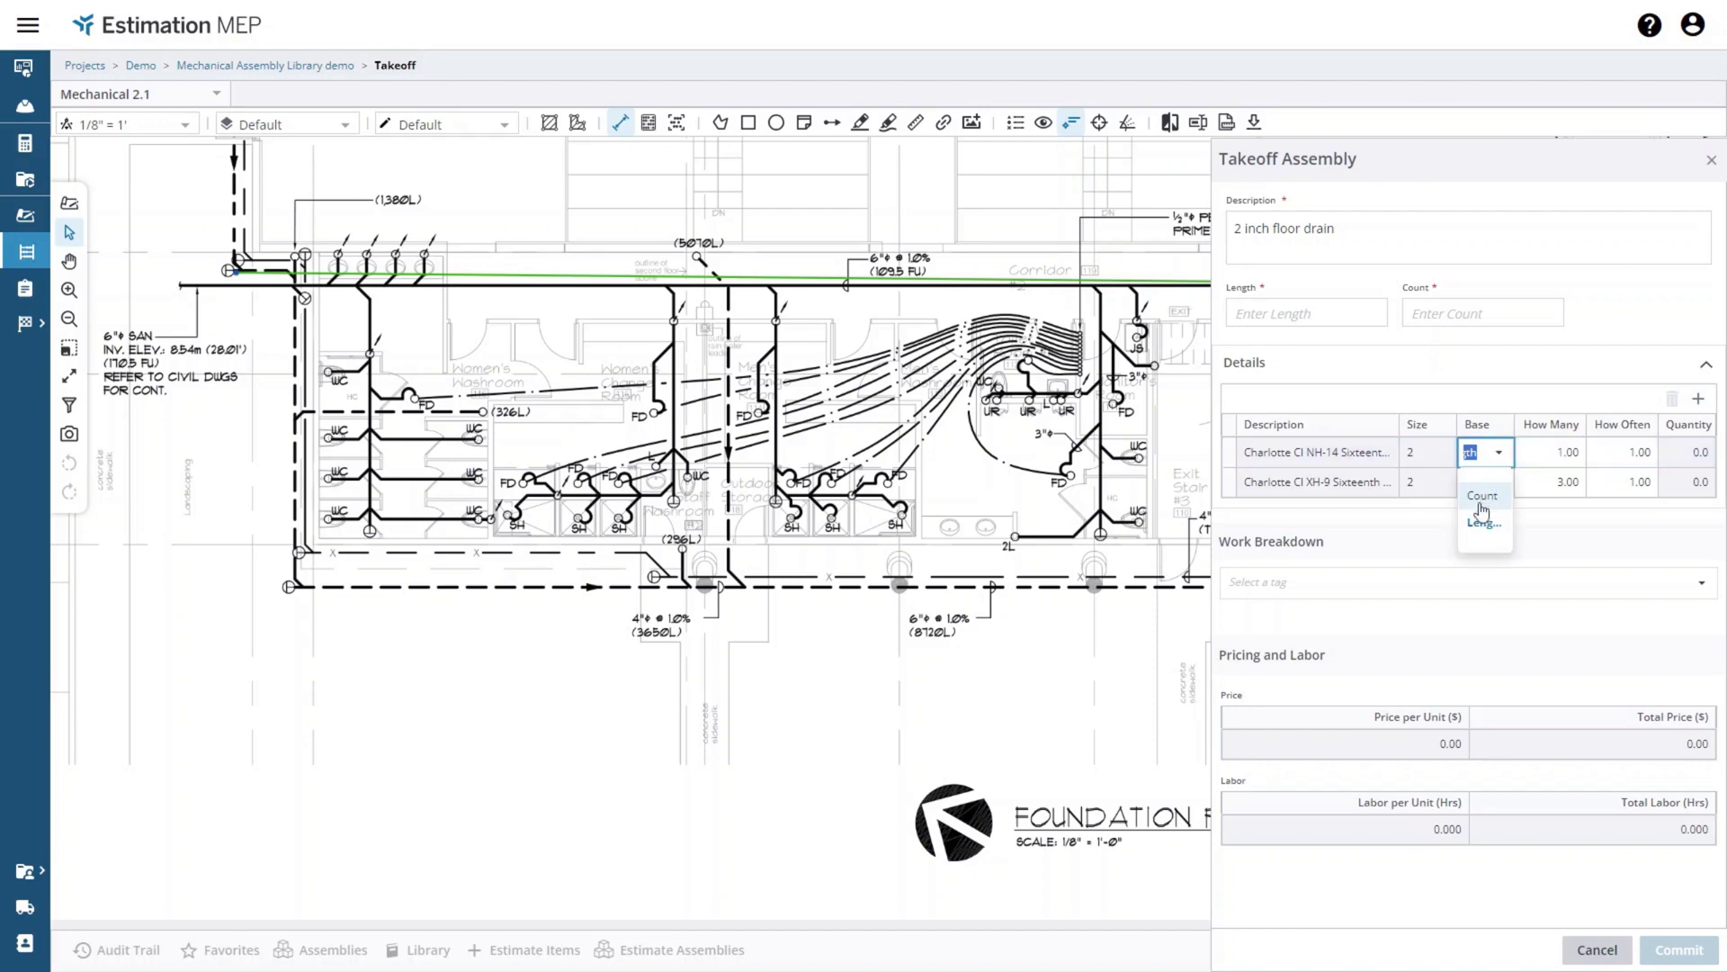
click(1482, 496)
click(1597, 316)
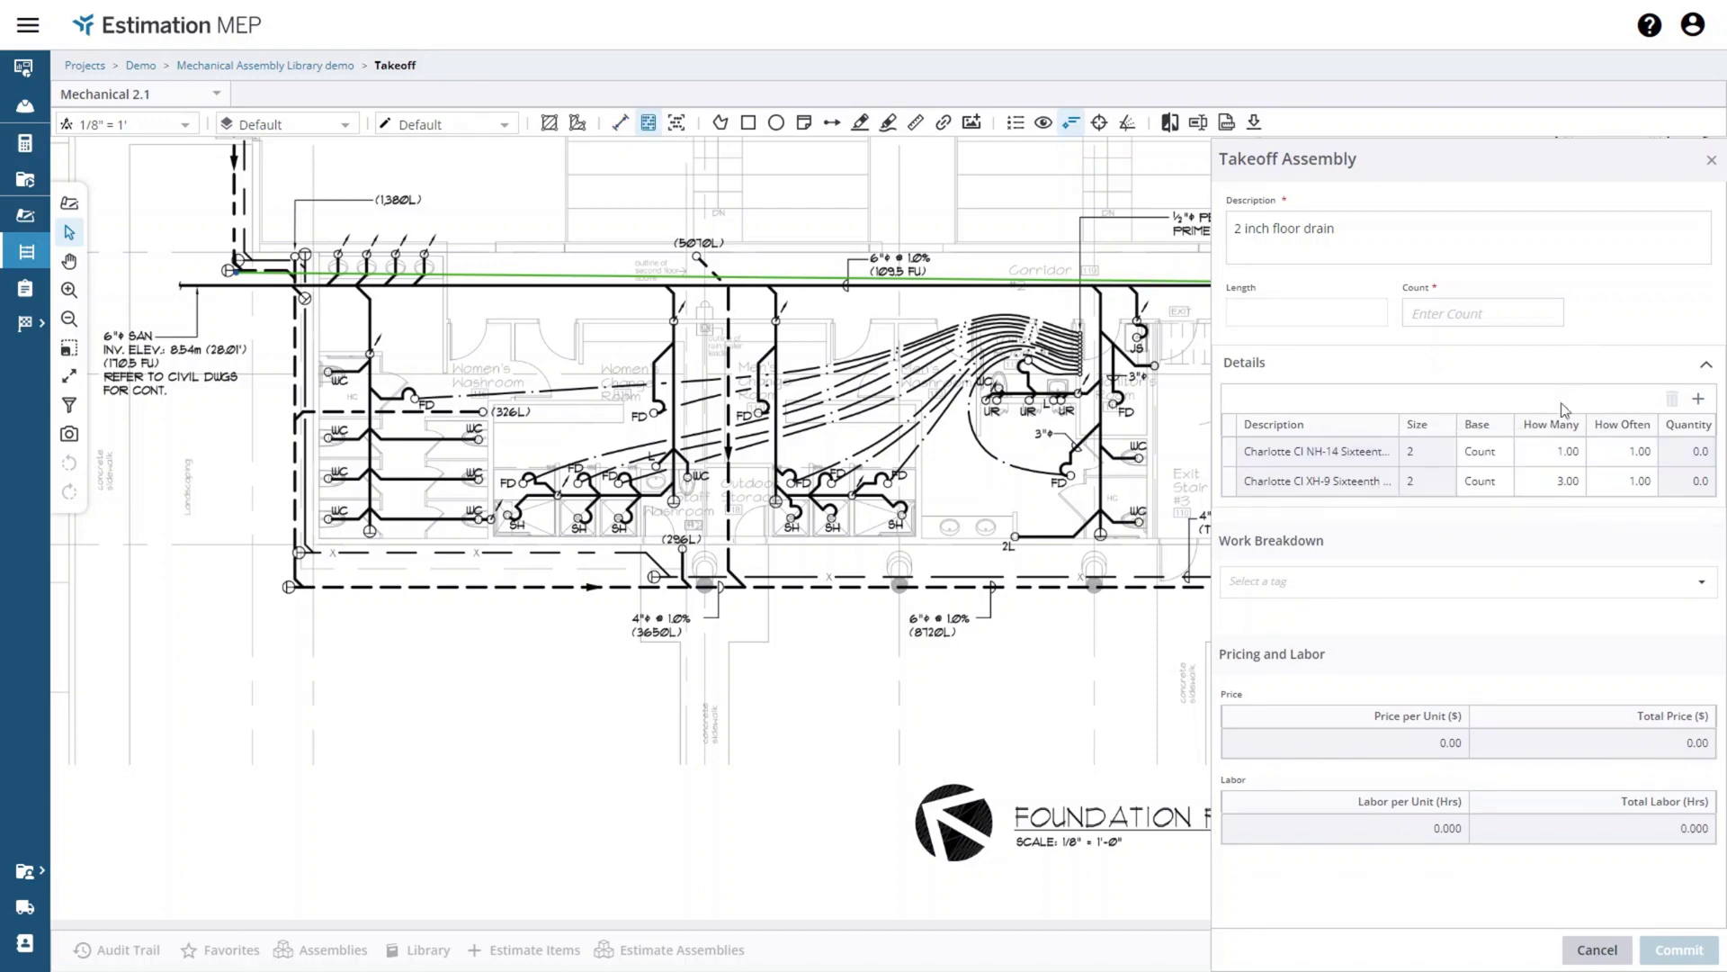
click(1557, 453)
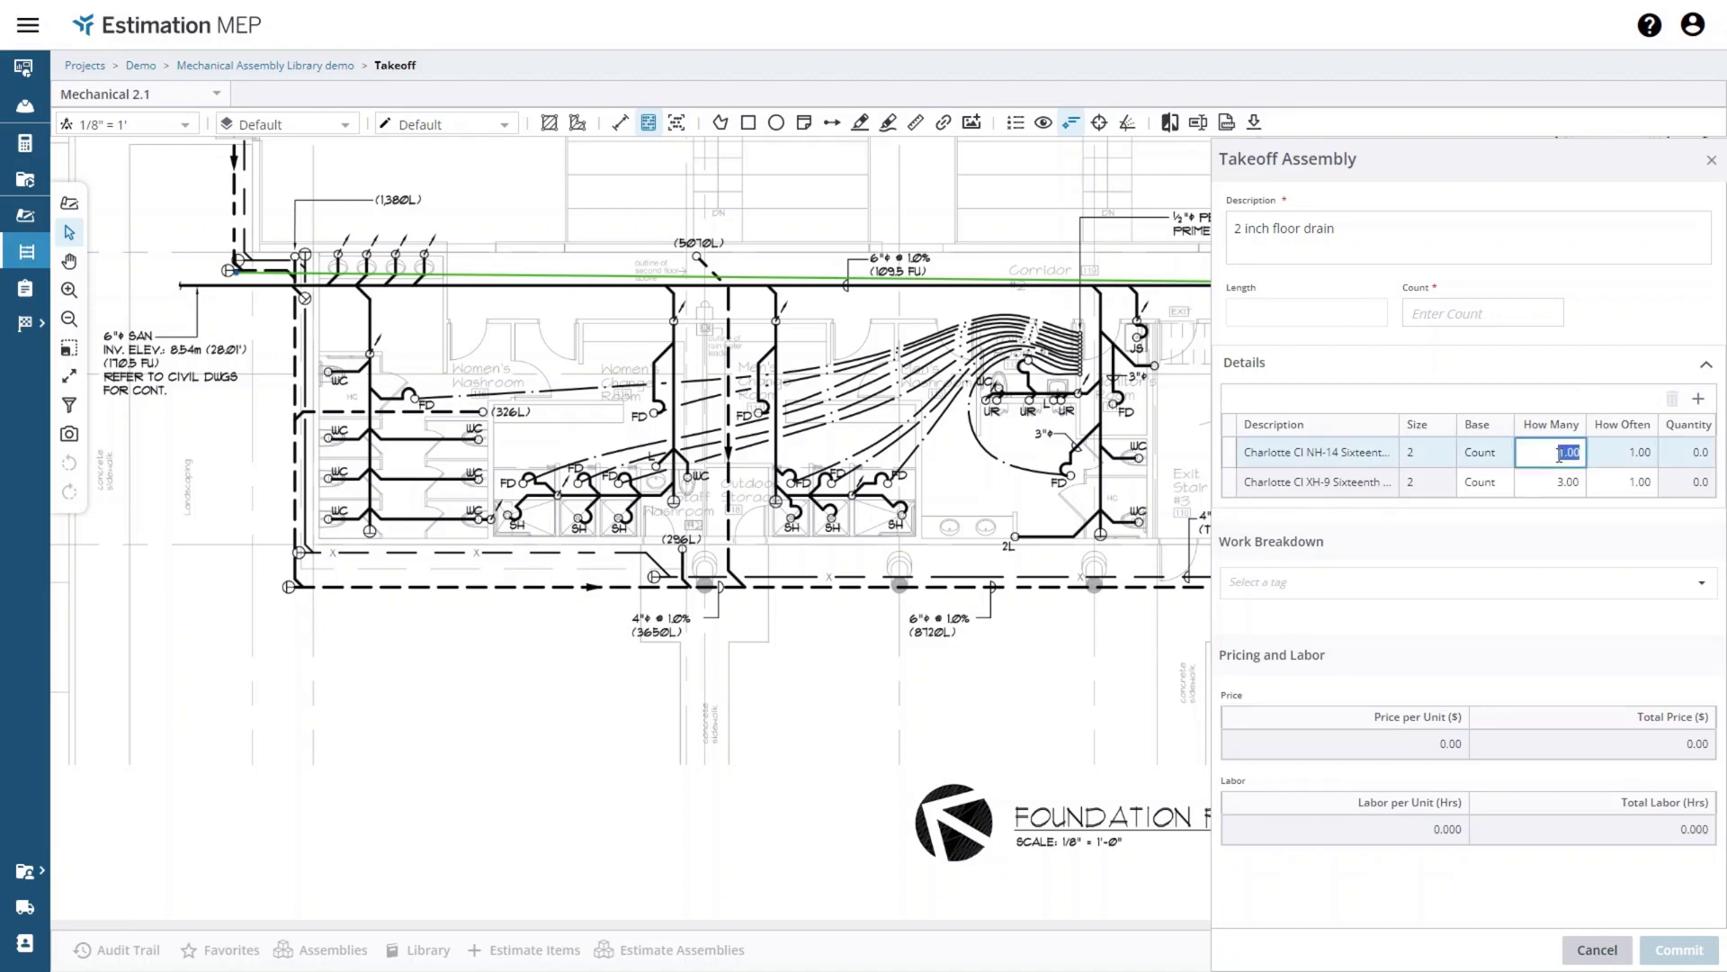
text(3)
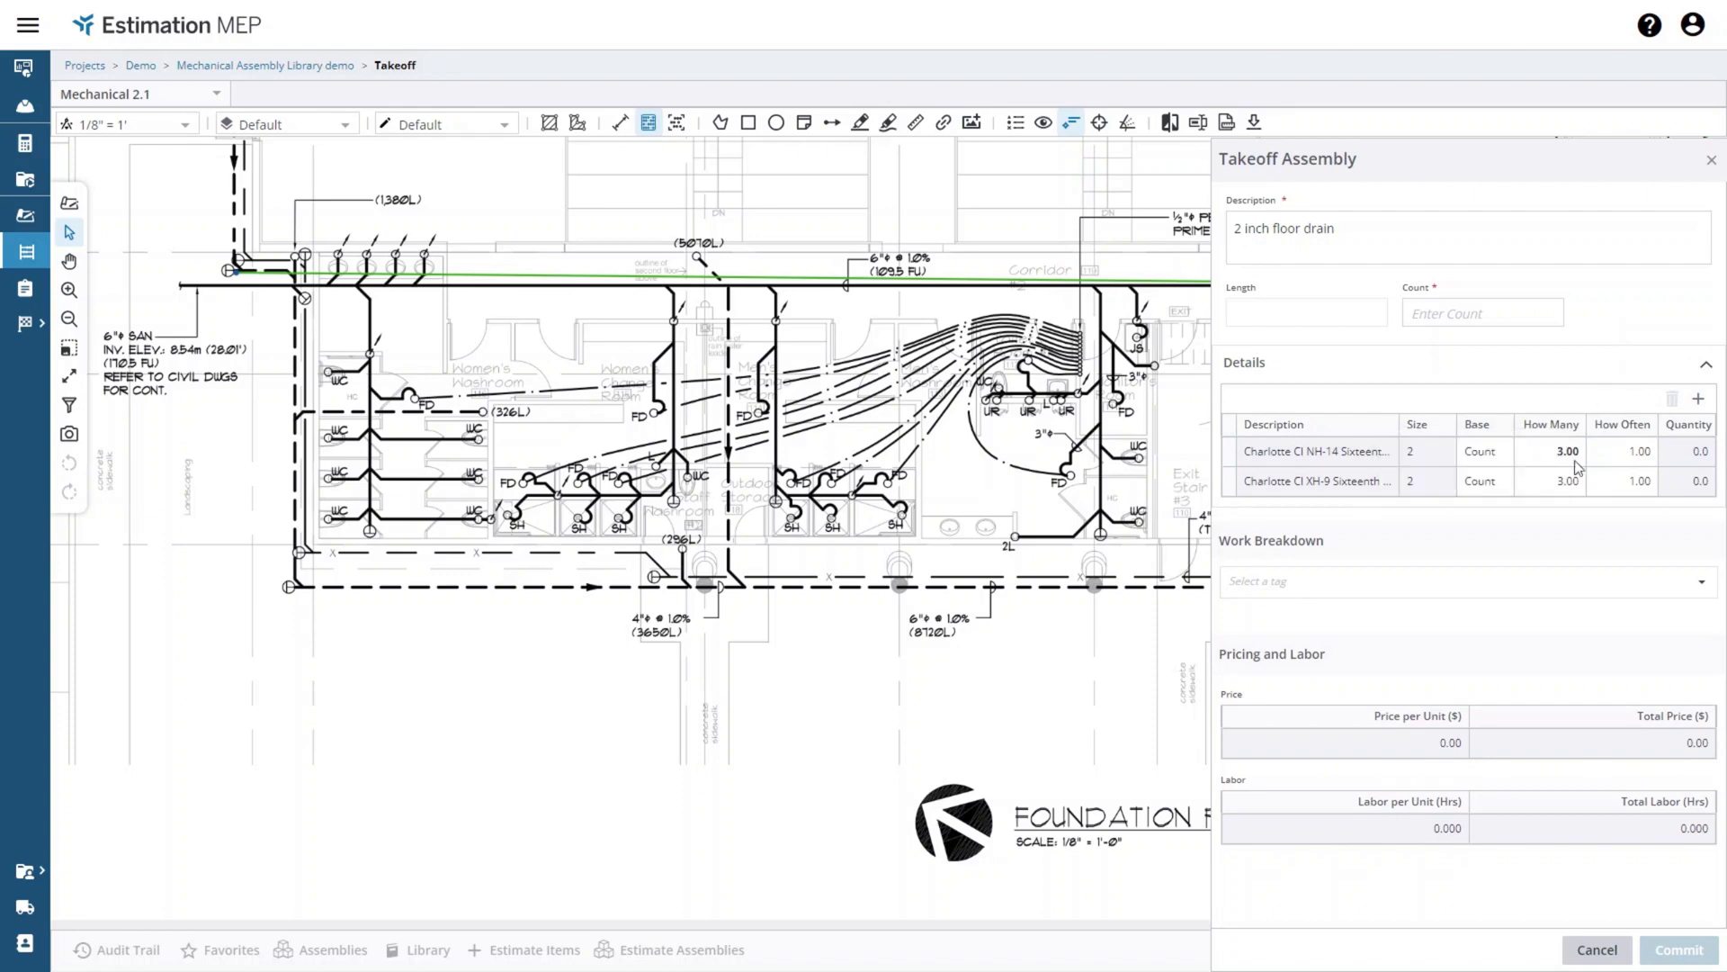
Step: Mark six floor drains on the drawing and commit the 2 inch floor drain takeoff at count 6
click(525, 484)
click(579, 484)
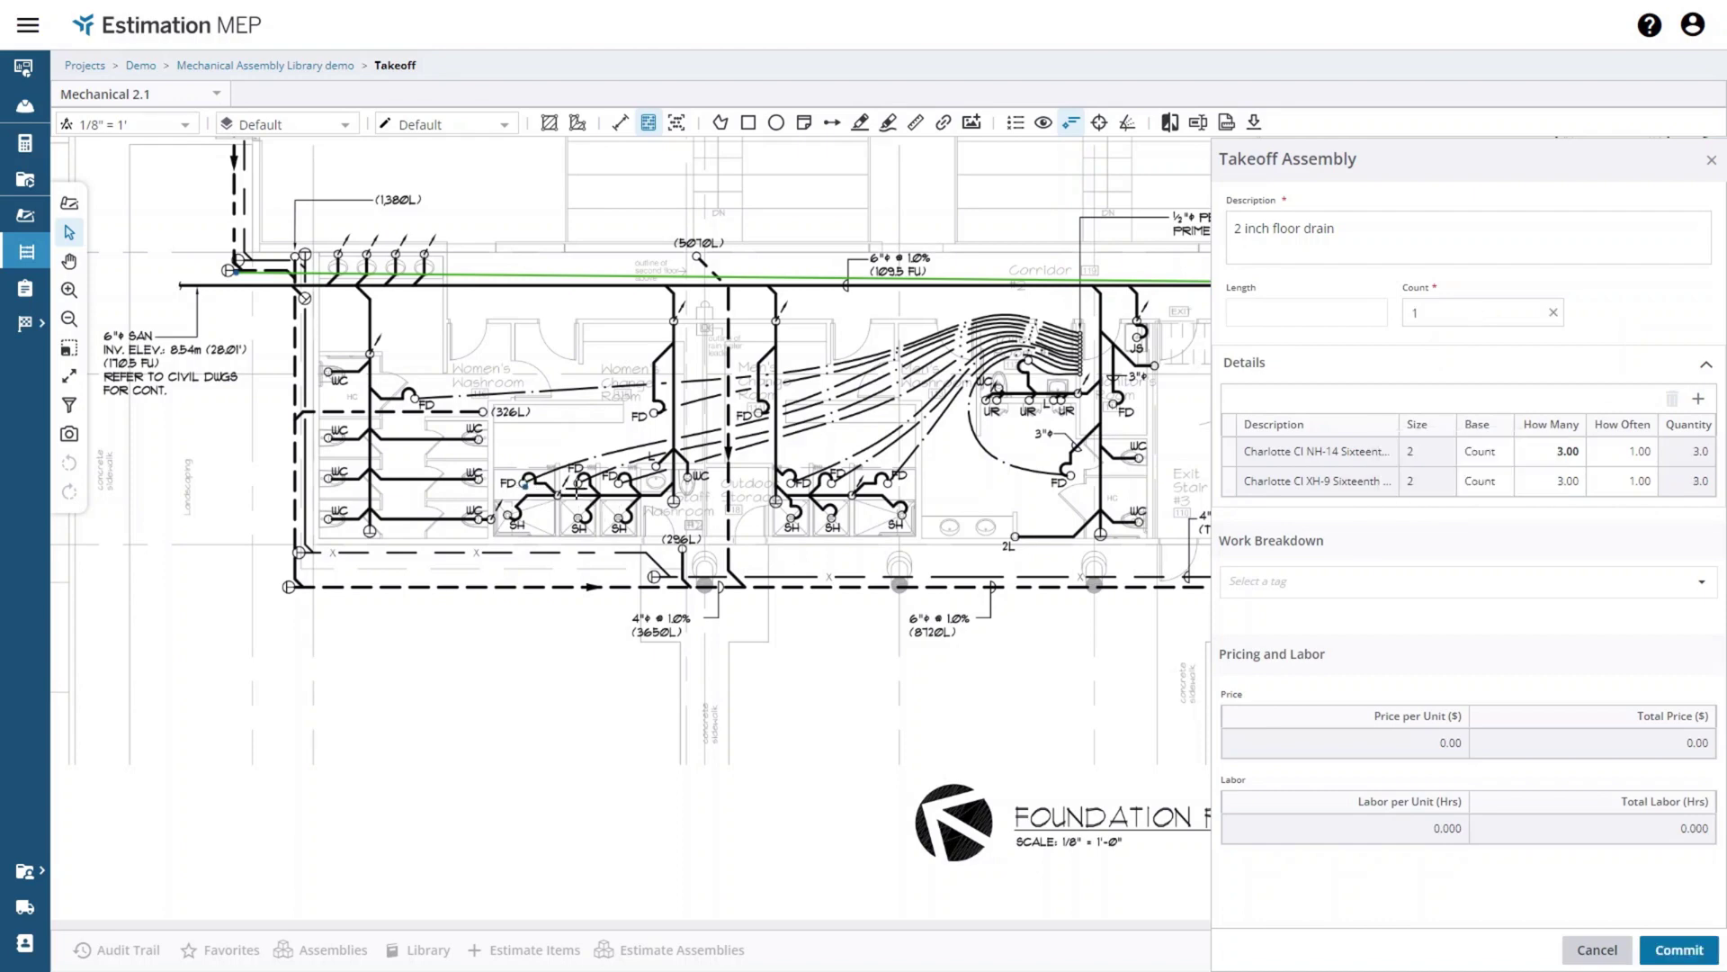
click(615, 488)
click(788, 483)
click(831, 483)
click(888, 485)
click(1683, 951)
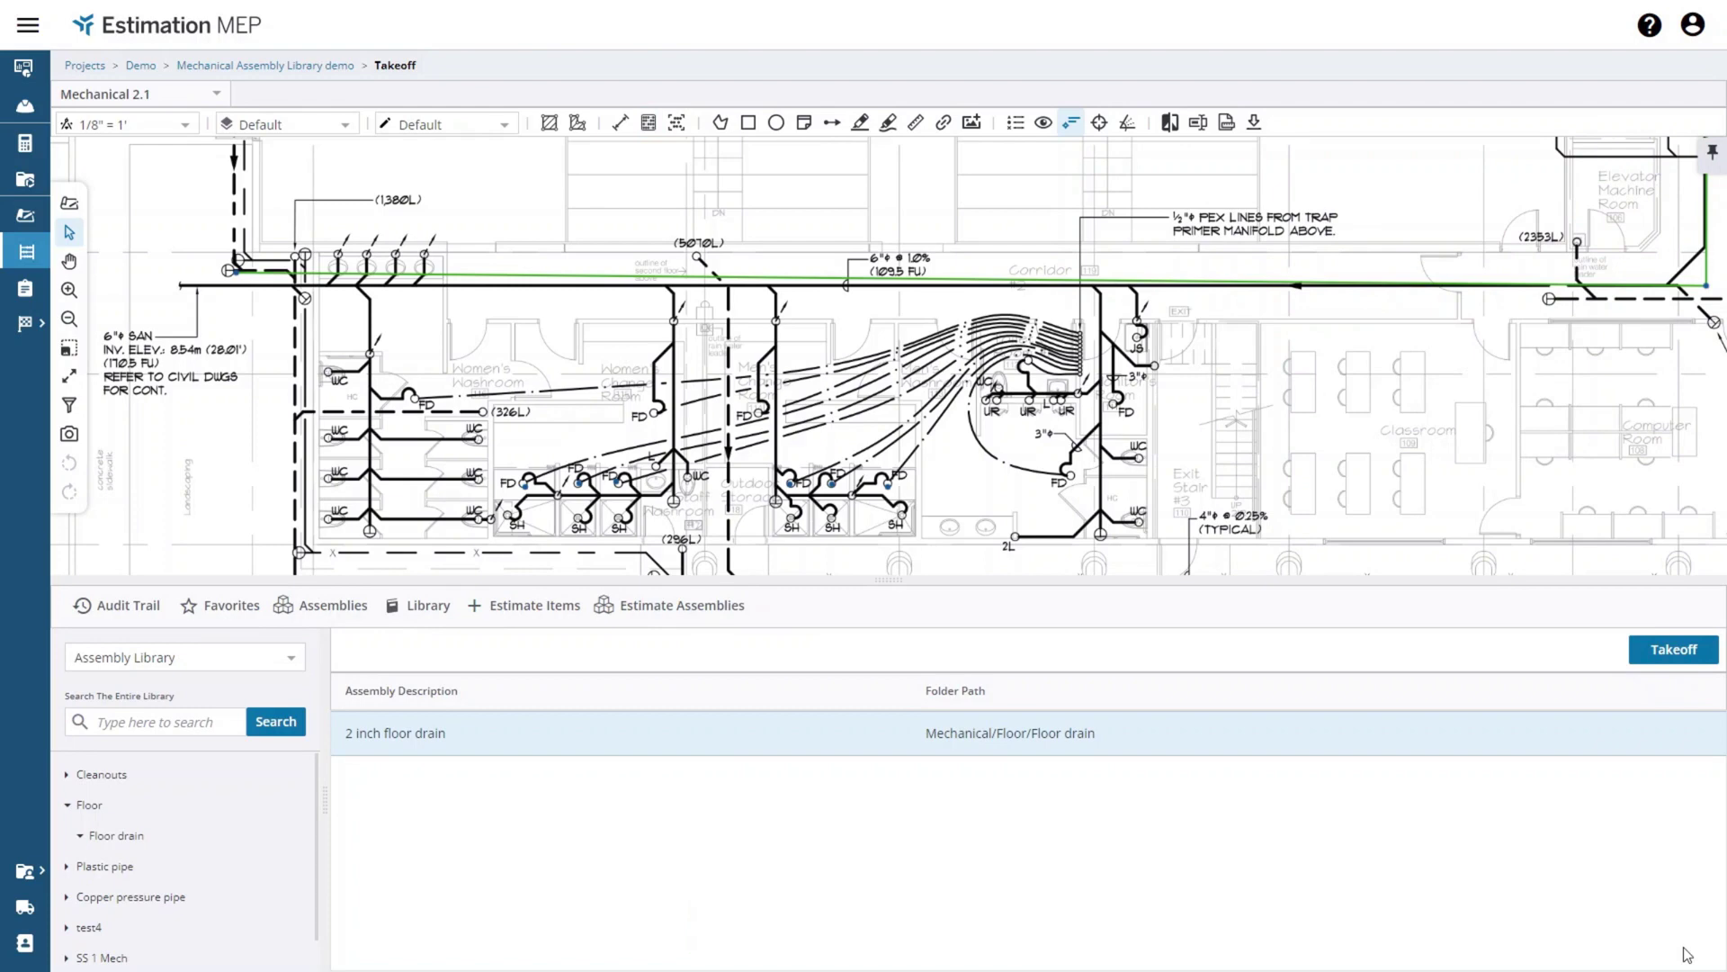
Step: Show the Audit Trail and highlight the 2 inch floor drain row's markers on Mechanical 2.1
click(121, 608)
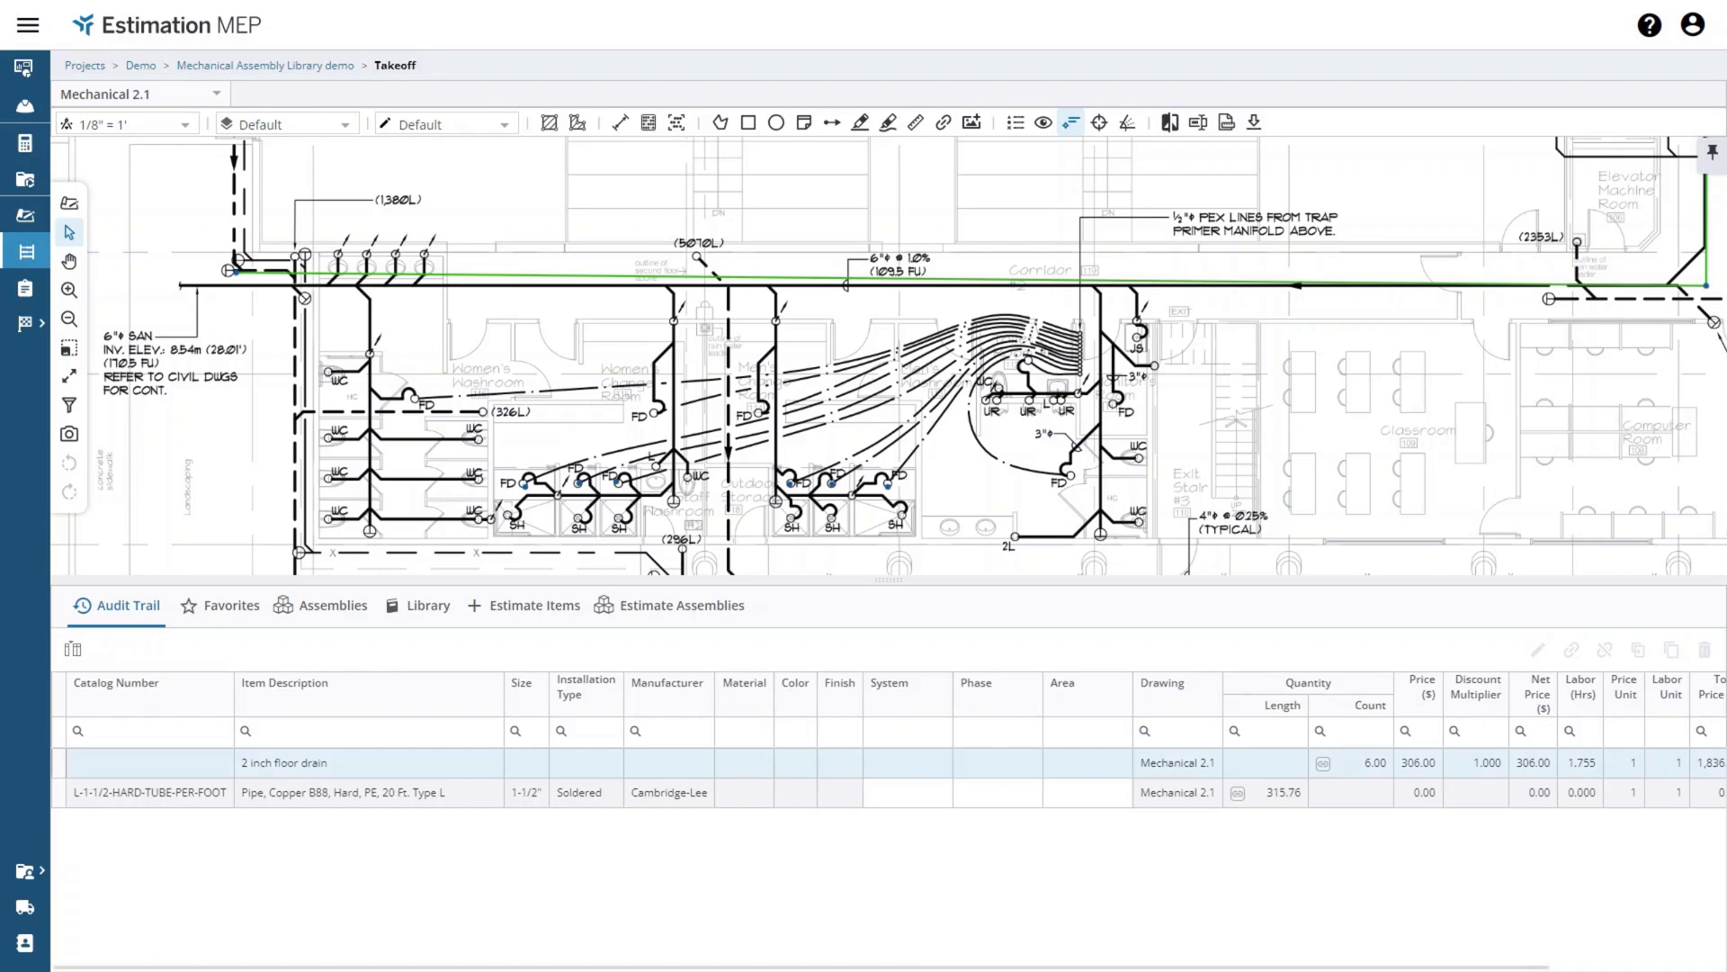
click(58, 763)
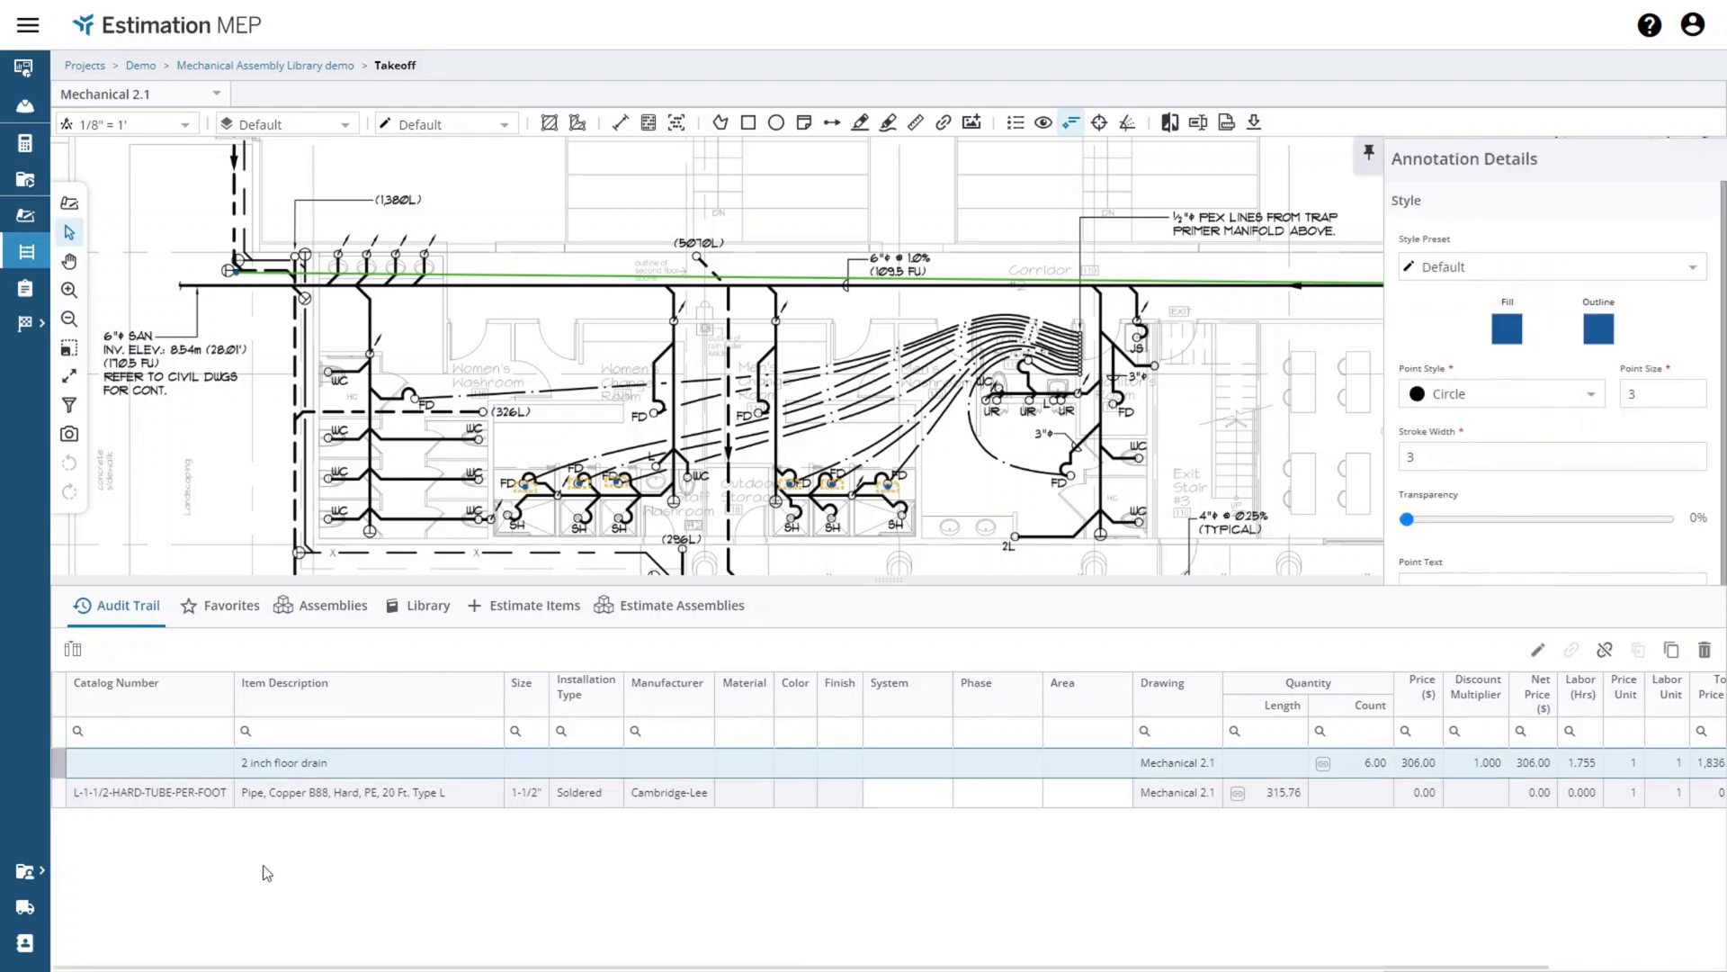